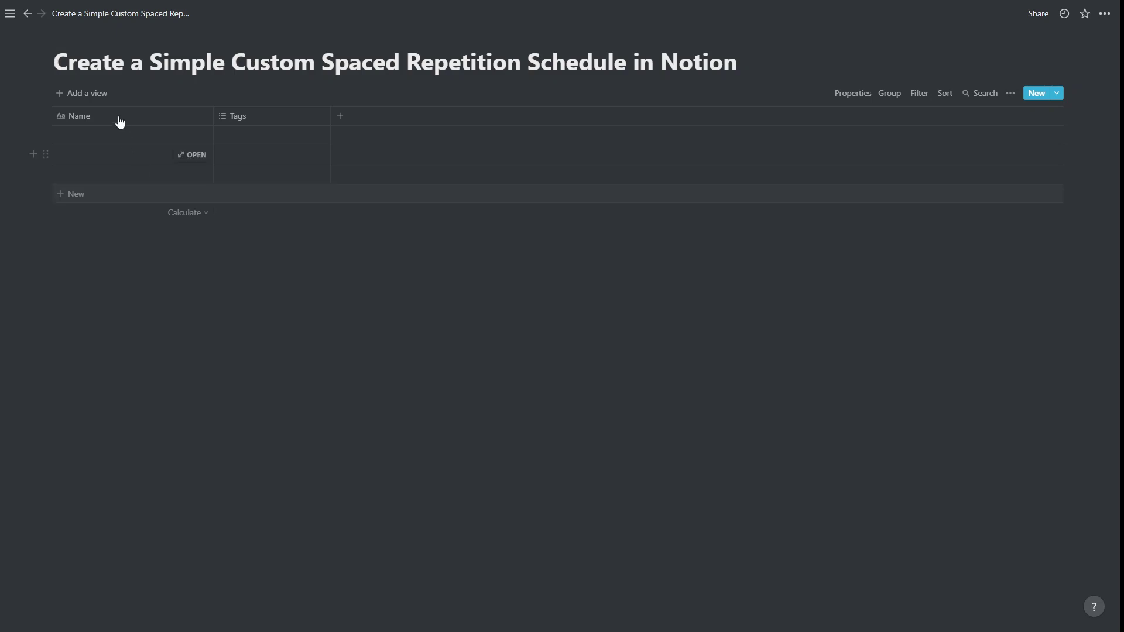
# Rename the database's Name title column to Topic.
pyautogui.click(95, 120)
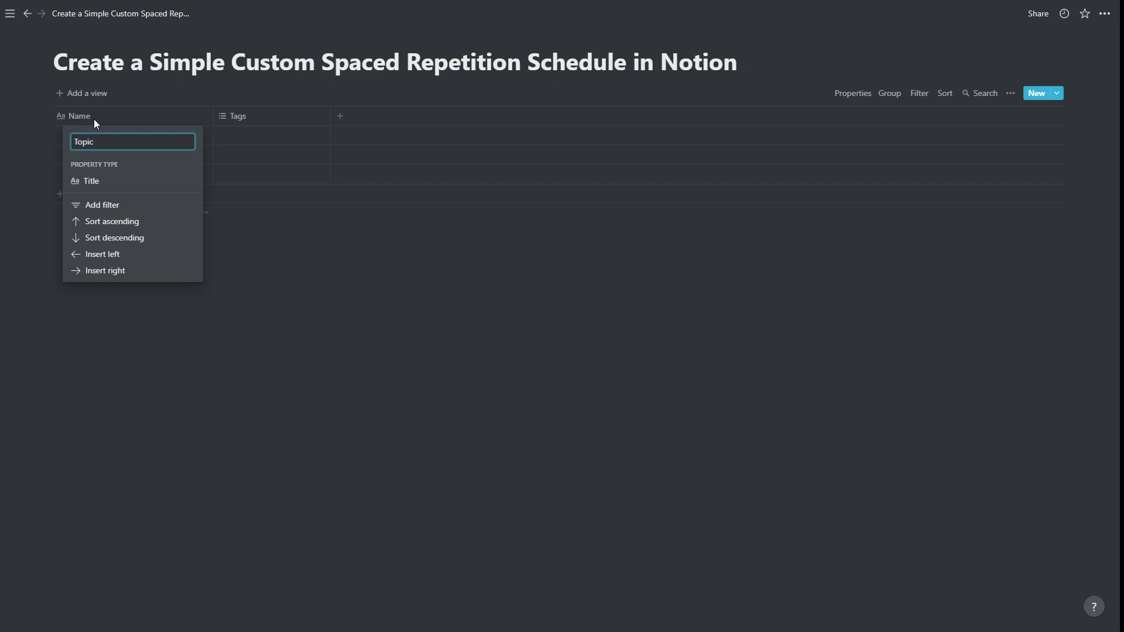
pyautogui.click(221, 260)
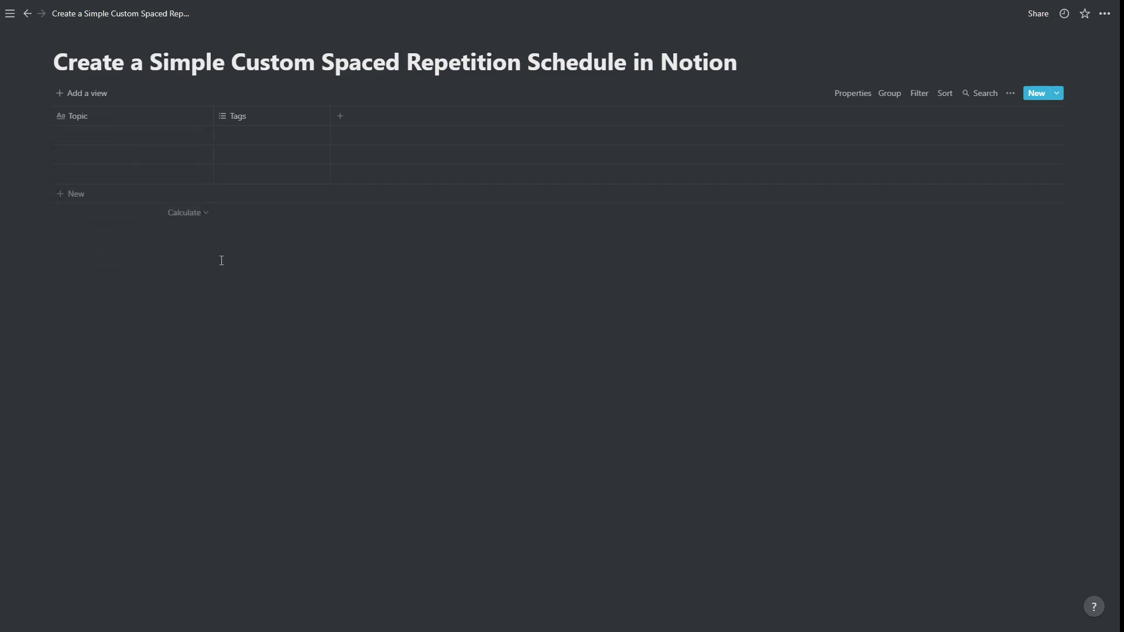
# Change the Tags property type to Last edited time.
pyautogui.click(256, 121)
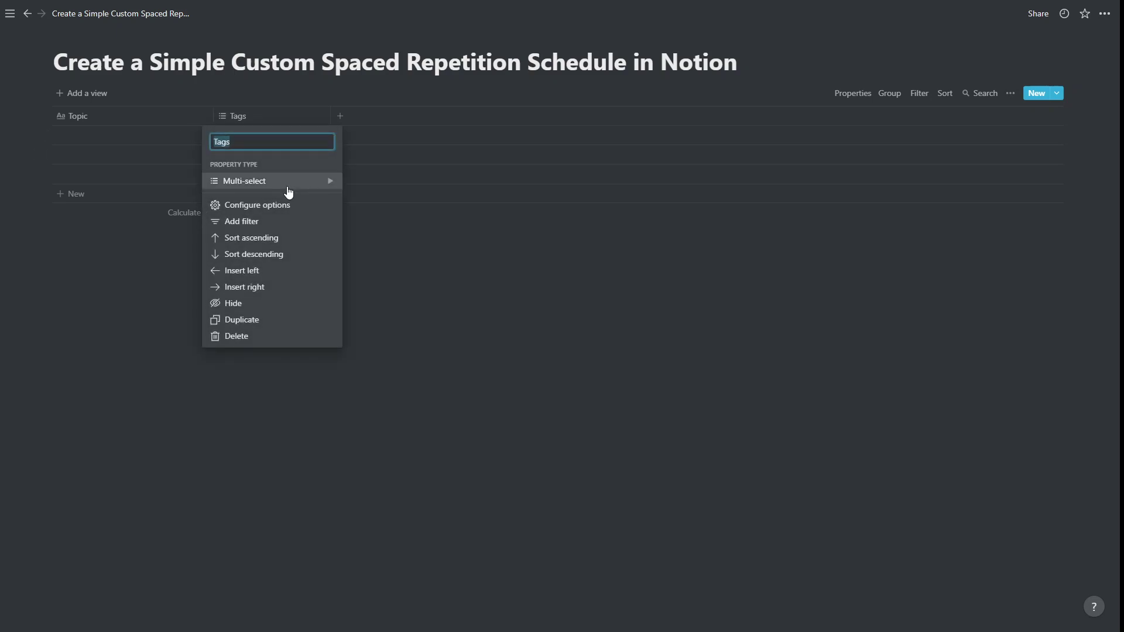
pyautogui.moveTo(288, 192)
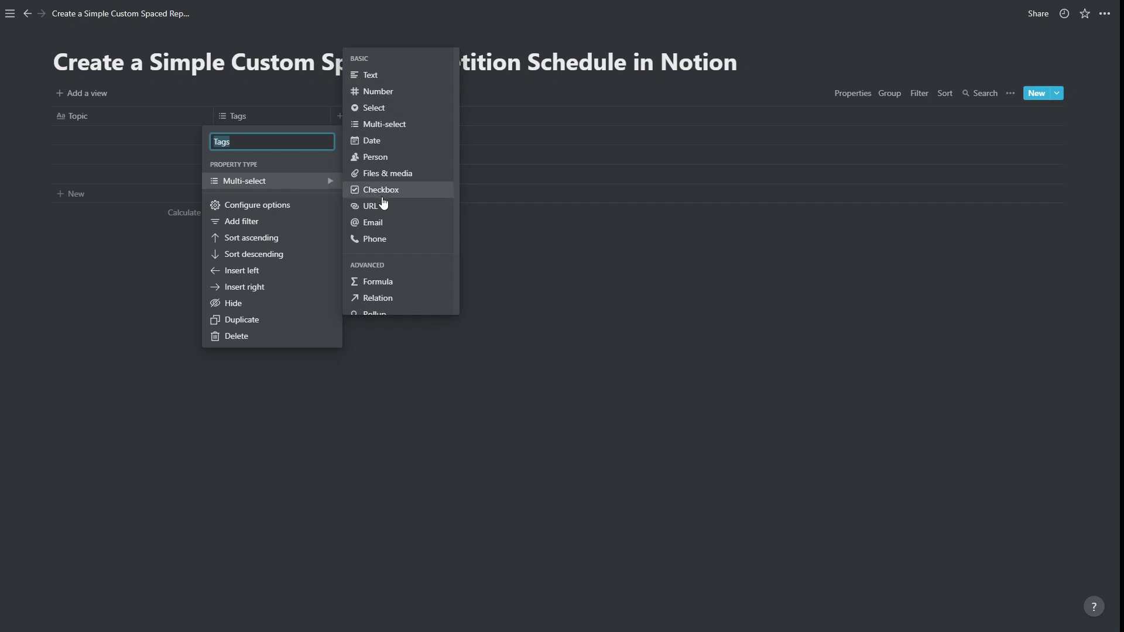
pyautogui.scroll(-2, 383, 202)
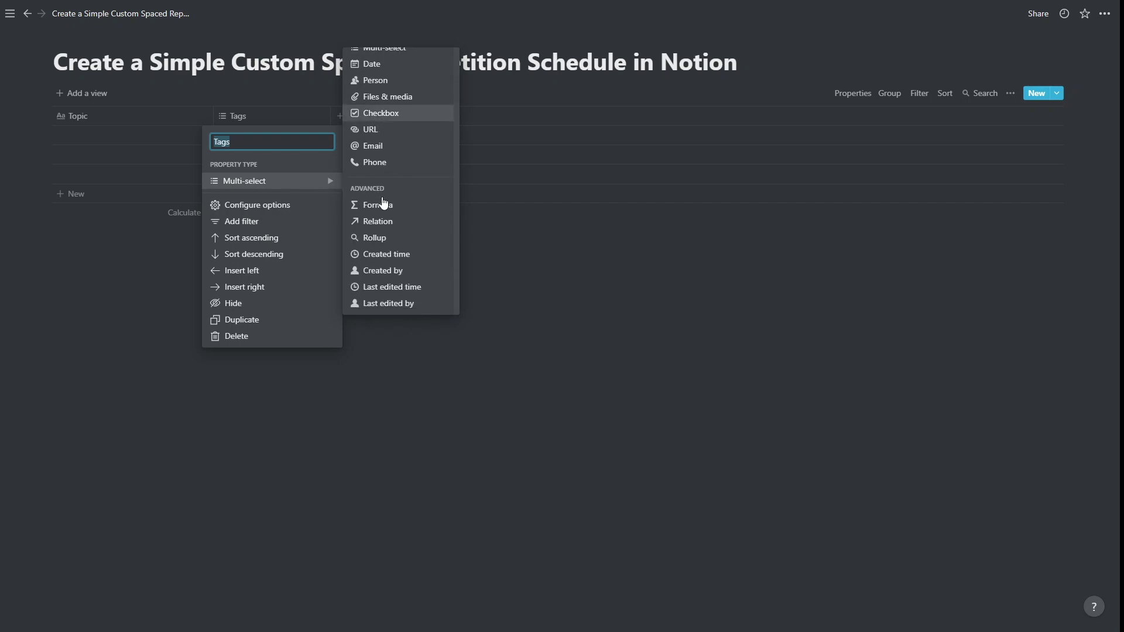
pyautogui.click(406, 291)
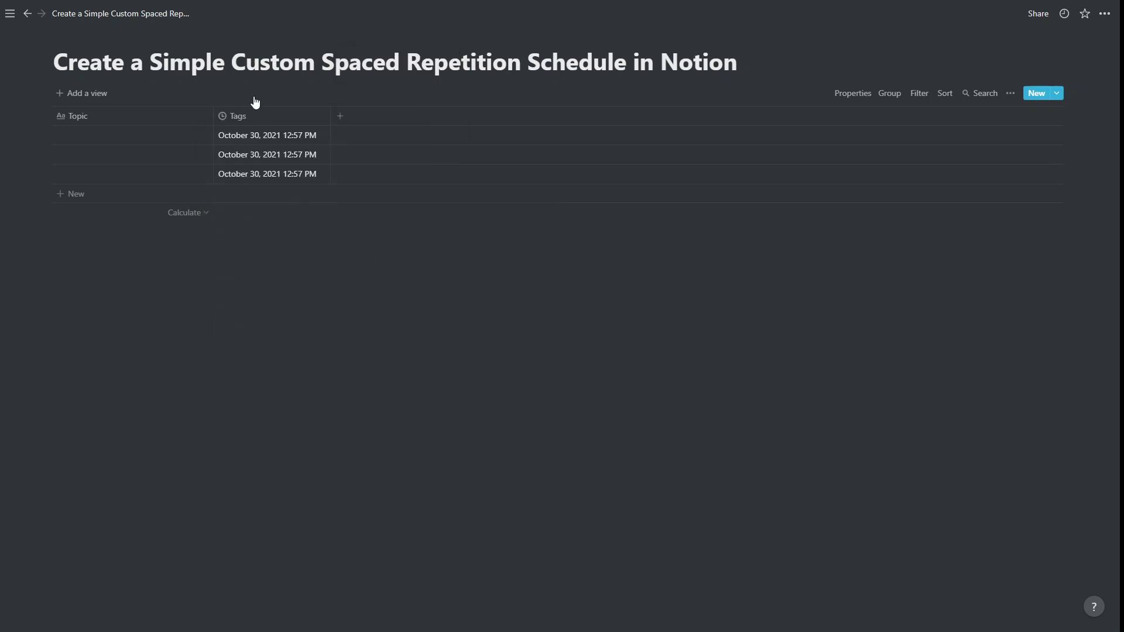
# Rename the converted Tags column to Last Review.
pyautogui.click(246, 119)
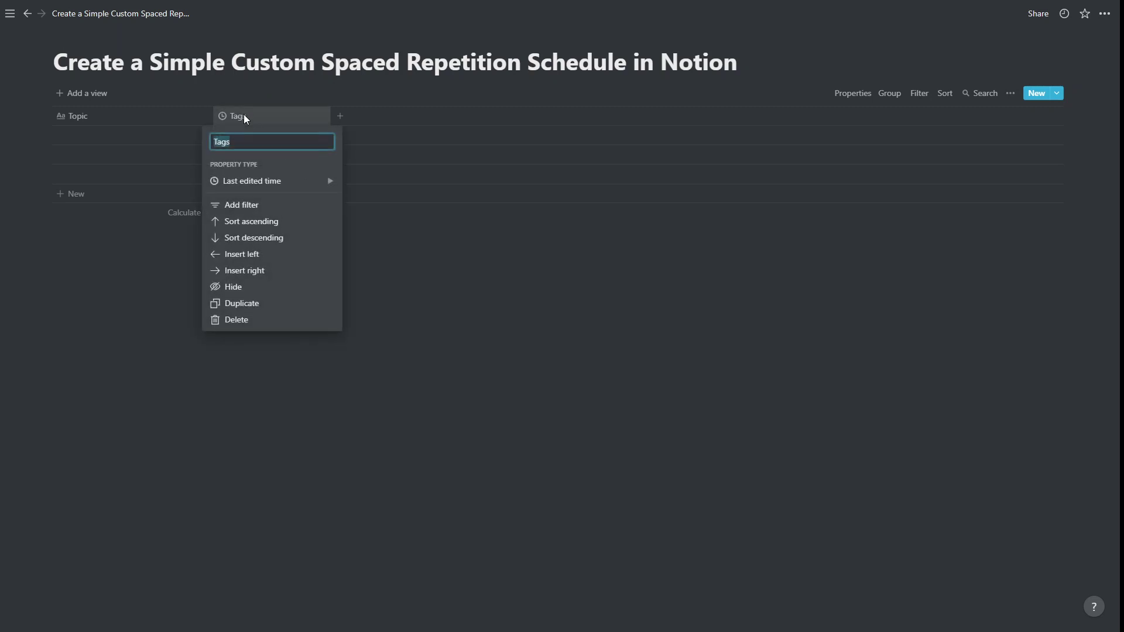
pyautogui.write('Last R')
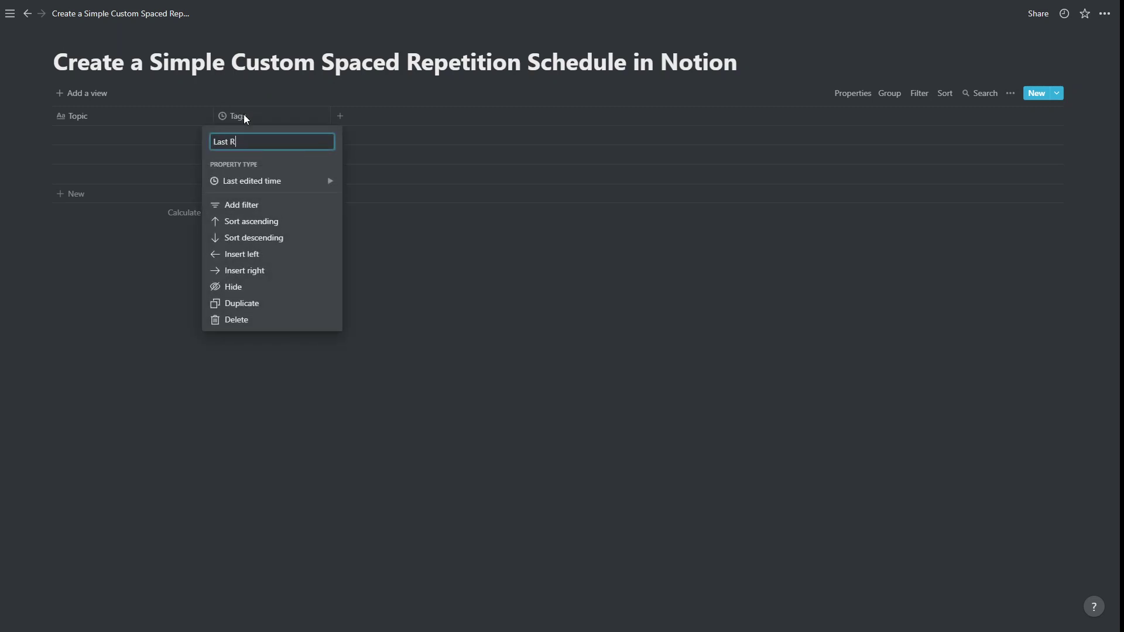
pyautogui.write('eview')
pyautogui.press('Return')
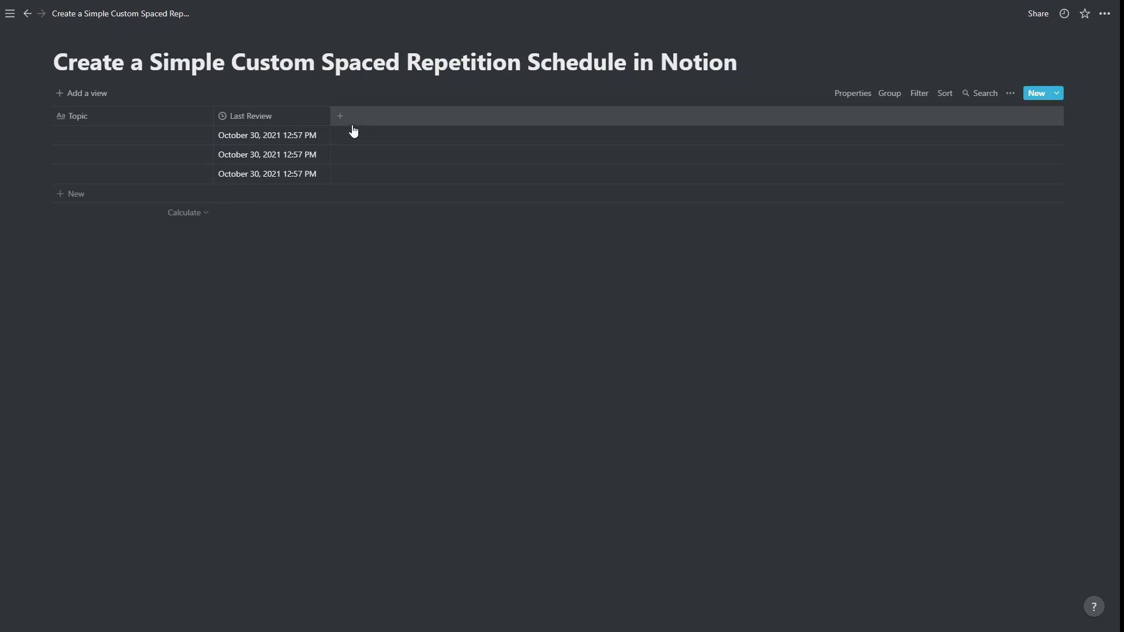
# Add a new Select-type property beside Last Review and name it Rank.
pyautogui.click(337, 120)
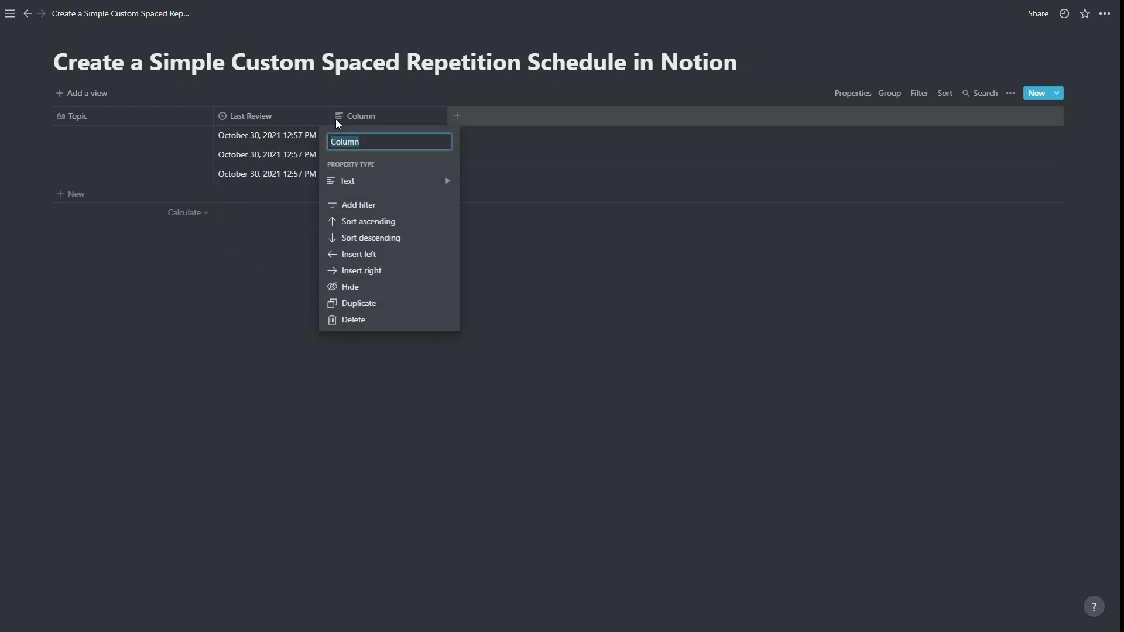
pyautogui.moveTo(387, 183)
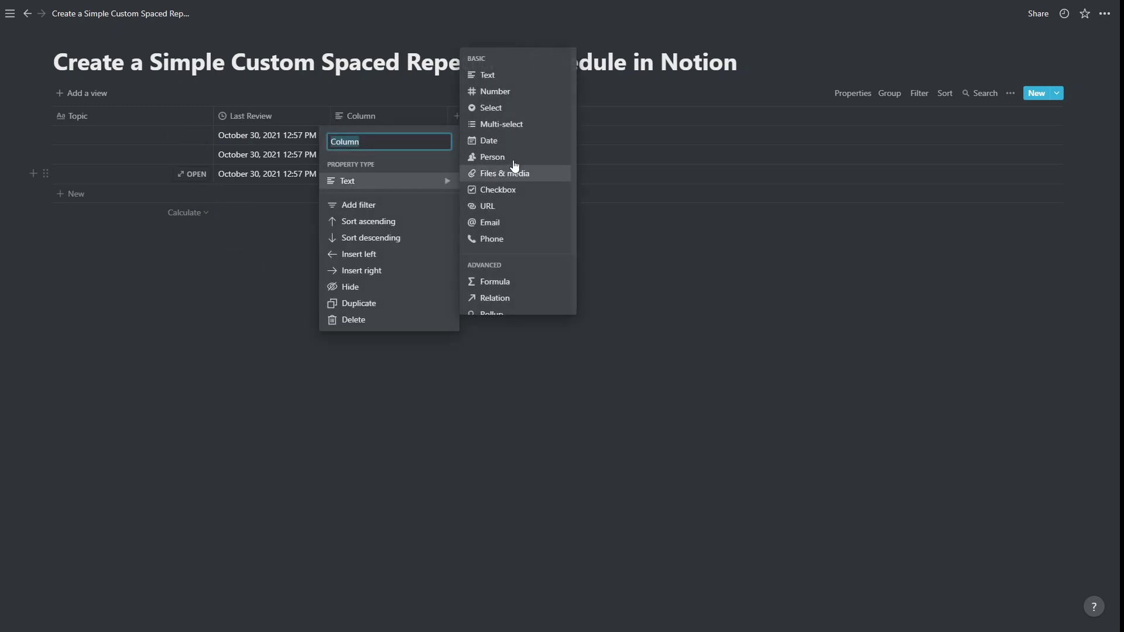
pyautogui.click(515, 112)
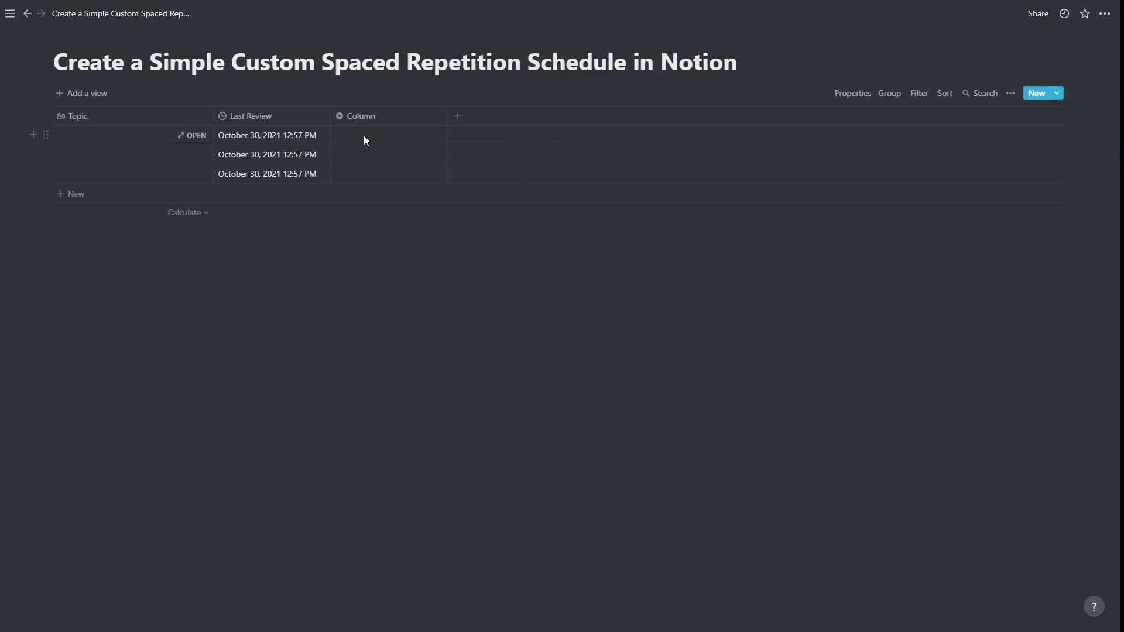
pyautogui.click(362, 118)
pyautogui.write('R')
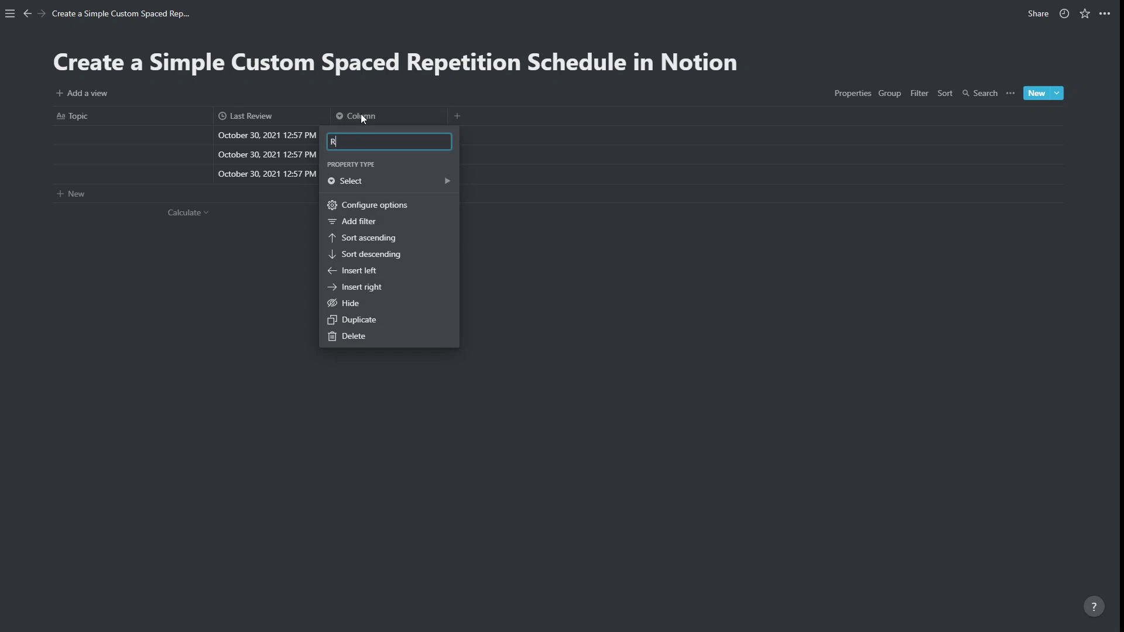
pyautogui.write('ank')
pyautogui.press('Return')
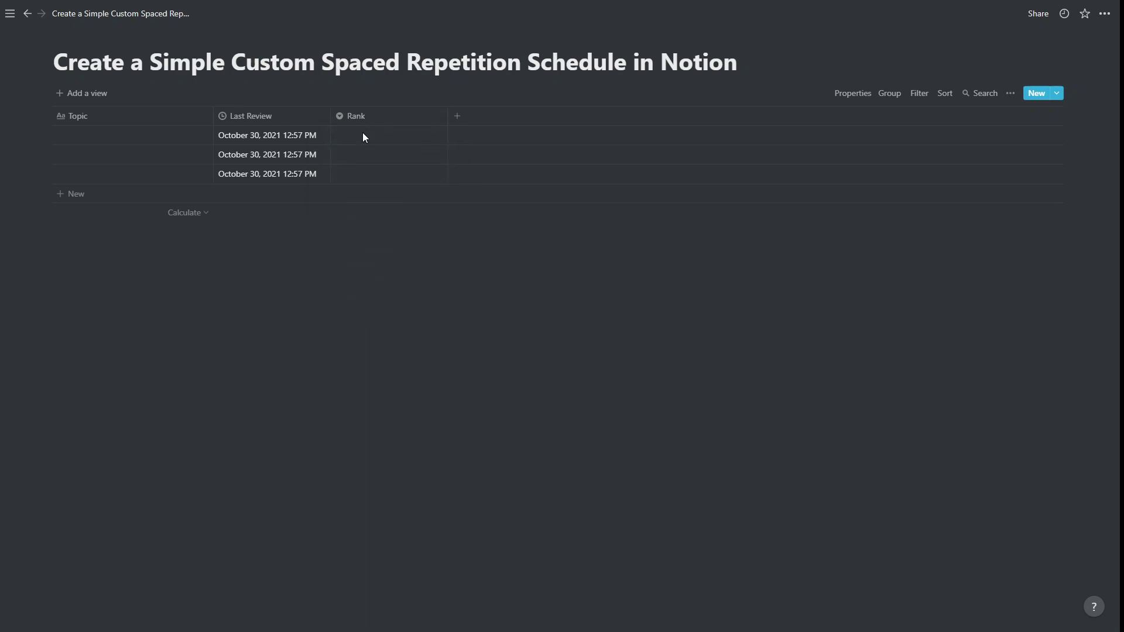
# Enter Rank values 0, 1 and 2 for the three rows, creating each option.
pyautogui.click(363, 137)
pyautogui.write('0')
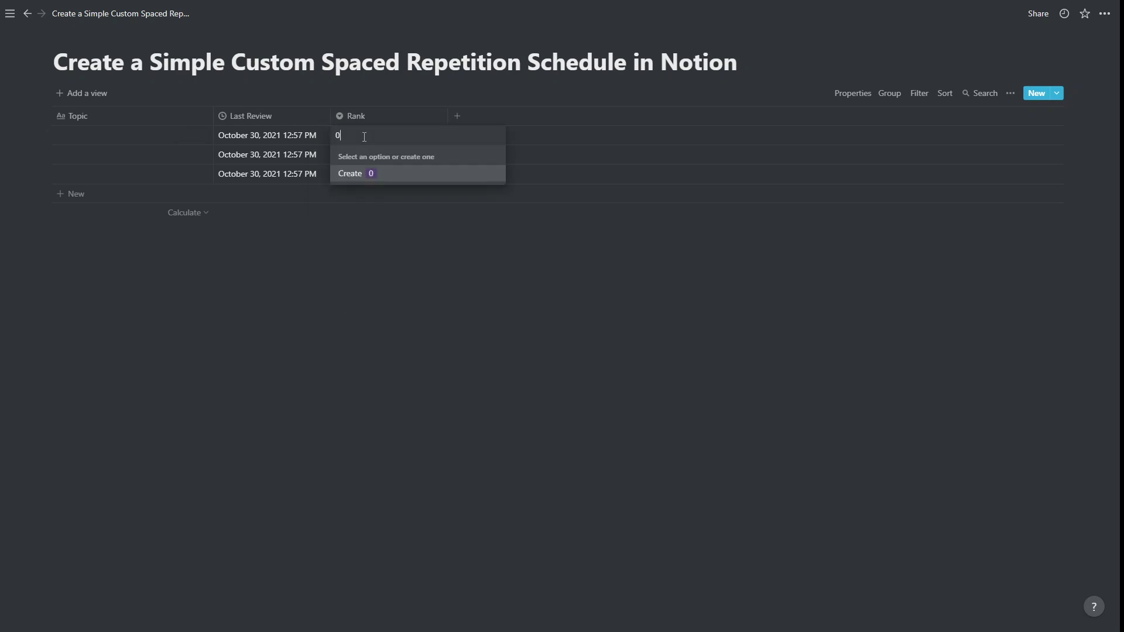
pyautogui.press('Return')
pyautogui.press('Down')
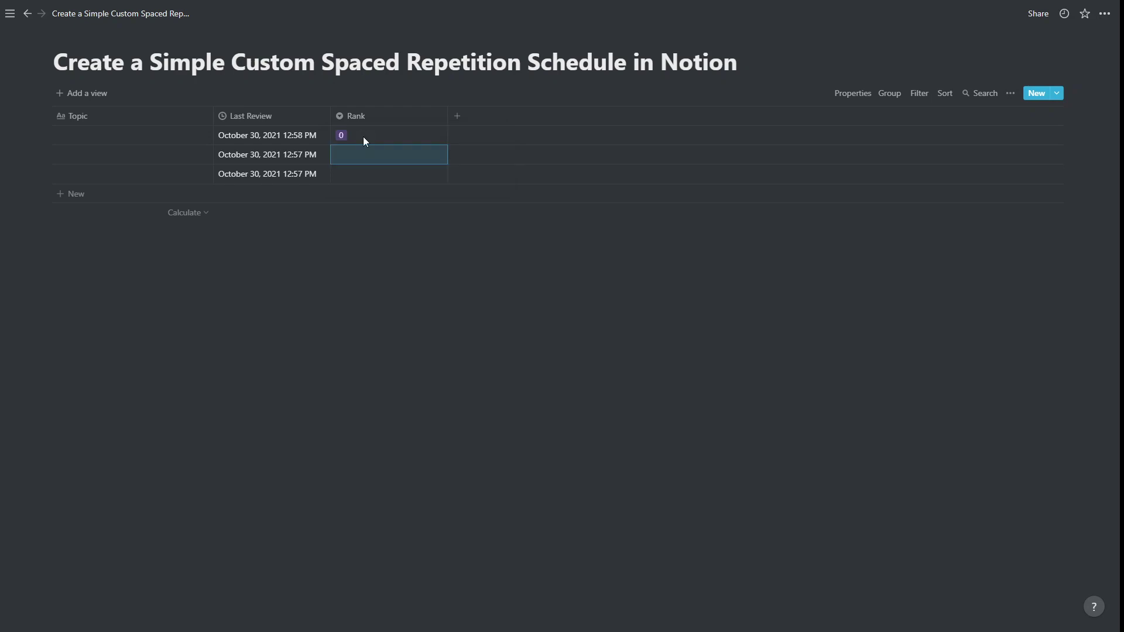
pyautogui.write('1')
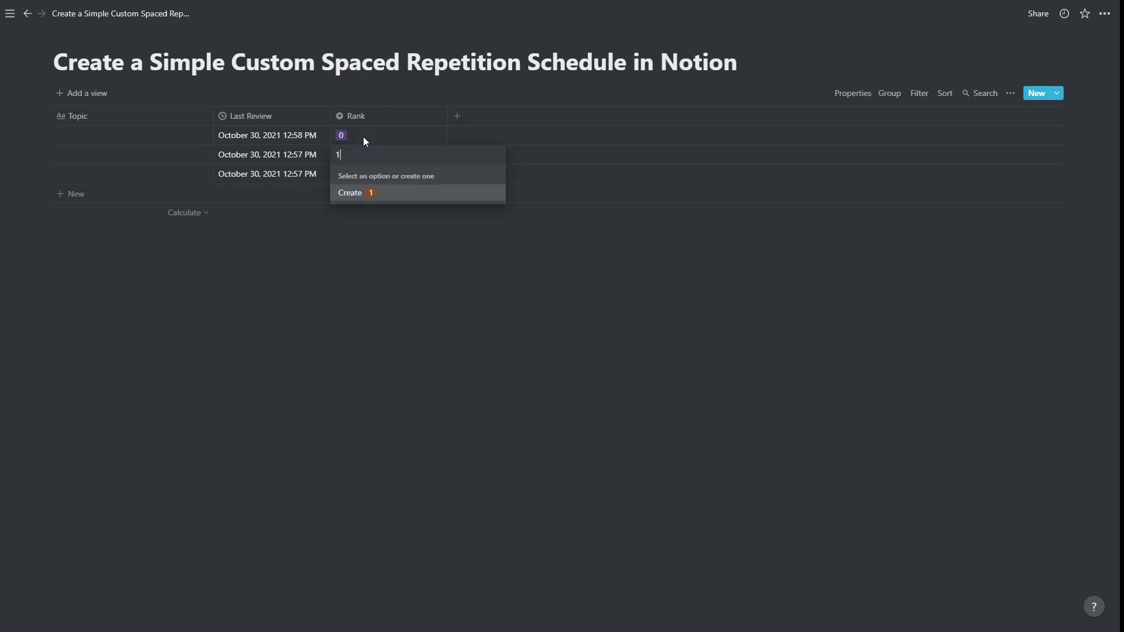
pyautogui.press('Return')
pyautogui.press('Down')
pyautogui.write('2')
pyautogui.press('Return')
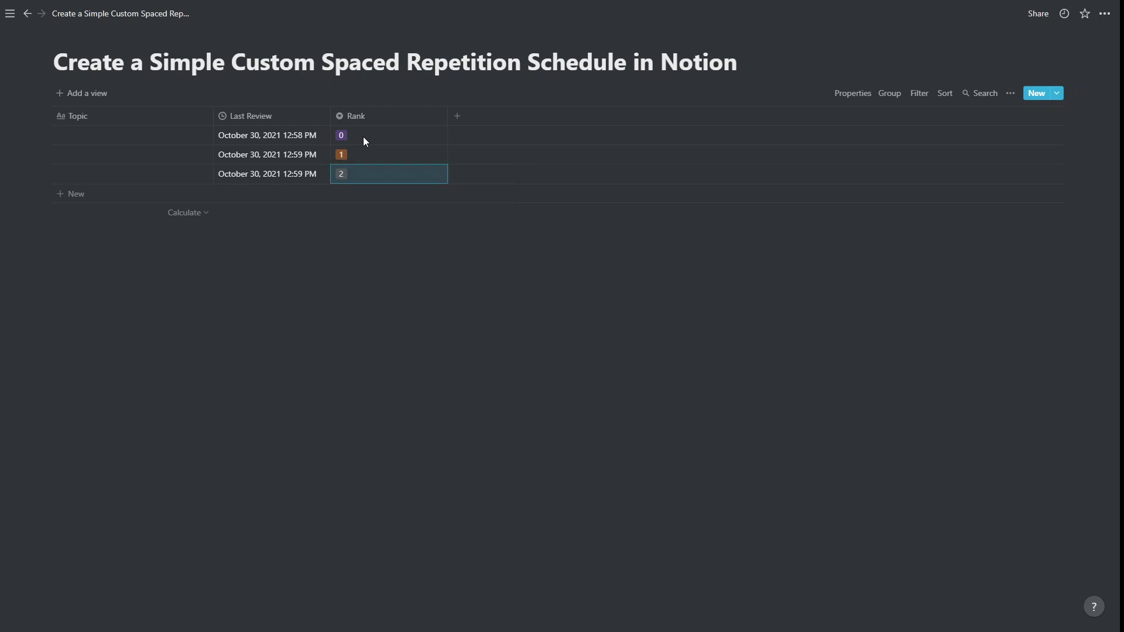
# Raise row 3's Rank through options 3–6 to 7, then narrow the Rank column.
pyautogui.press('Return')
pyautogui.write('3')
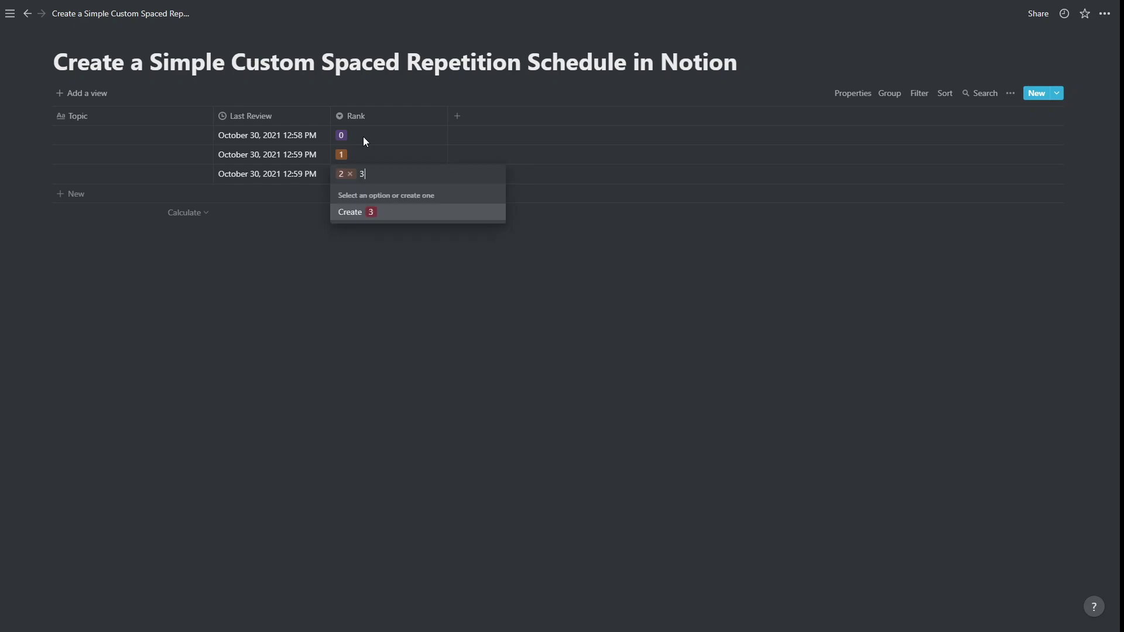
pyautogui.press('Return')
pyautogui.press('Return')
pyautogui.write('4')
pyautogui.press('Return')
pyautogui.press('Return')
pyautogui.write('5')
pyautogui.press('Return')
pyautogui.press('Return')
pyautogui.write('6')
pyautogui.press('Return')
pyautogui.press('Return')
pyautogui.write('7')
pyautogui.press('Return')
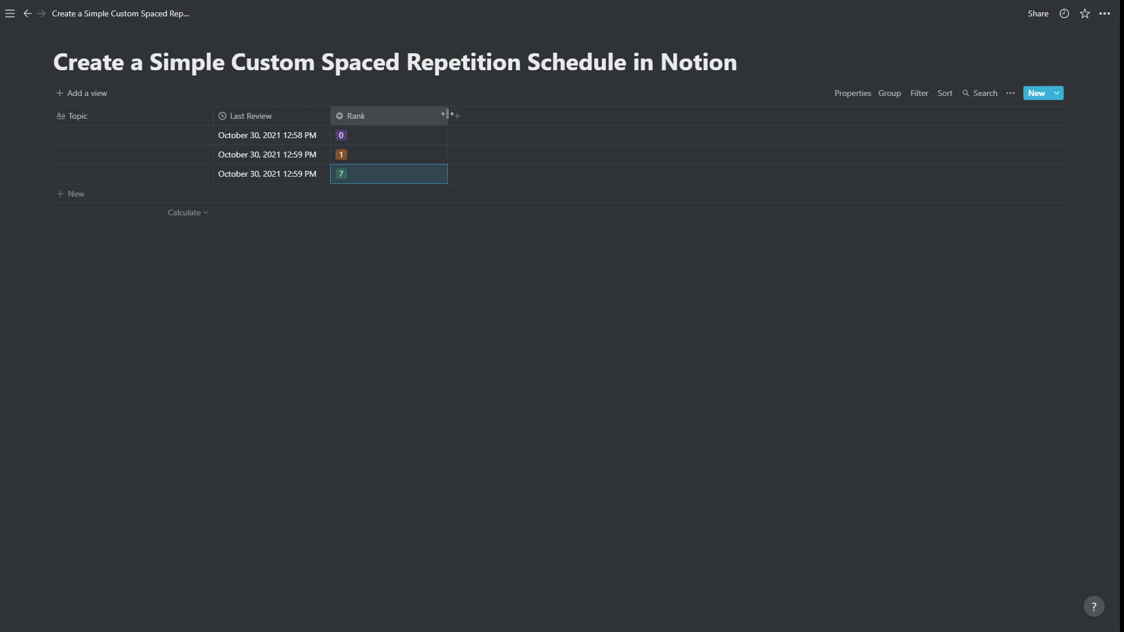
pyautogui.moveTo(448, 115); pyautogui.dragTo(393, 115)
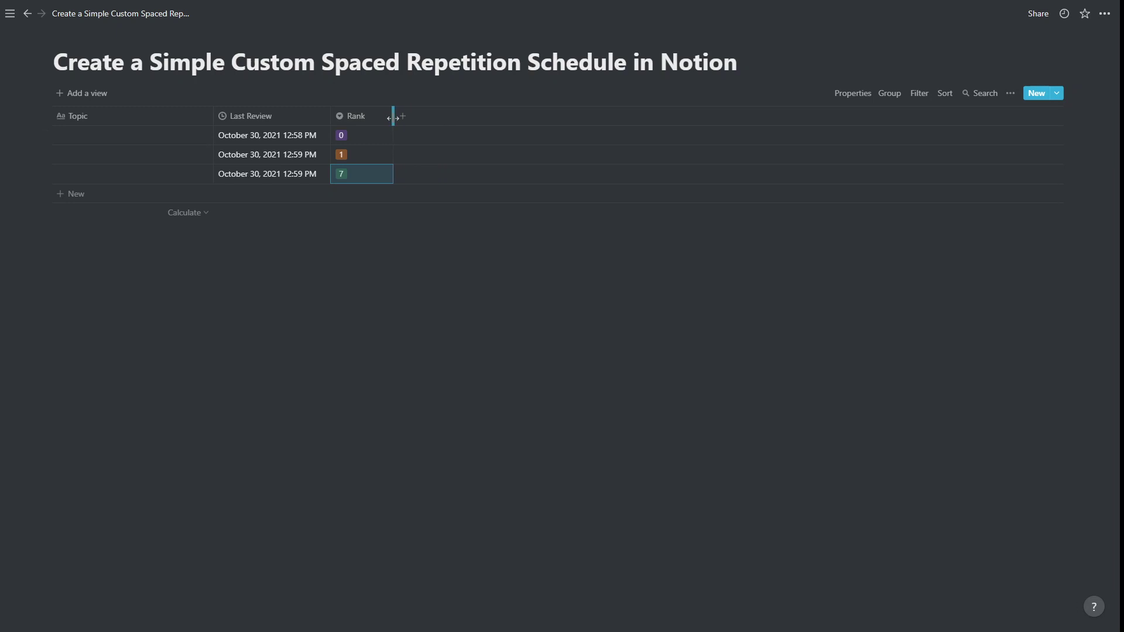
# Enter the titles Topic 1, Topic 2 and Topic 3 in the three rows.
pyautogui.click(96, 138)
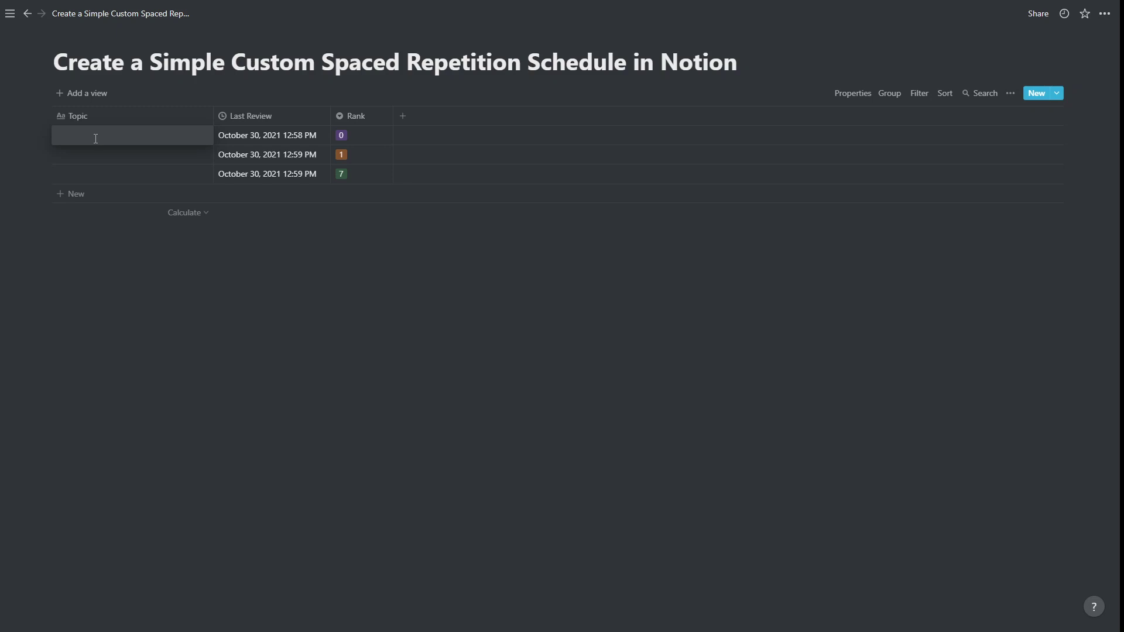
pyautogui.write('Topic 1')
pyautogui.press('Down')
pyautogui.write('T')
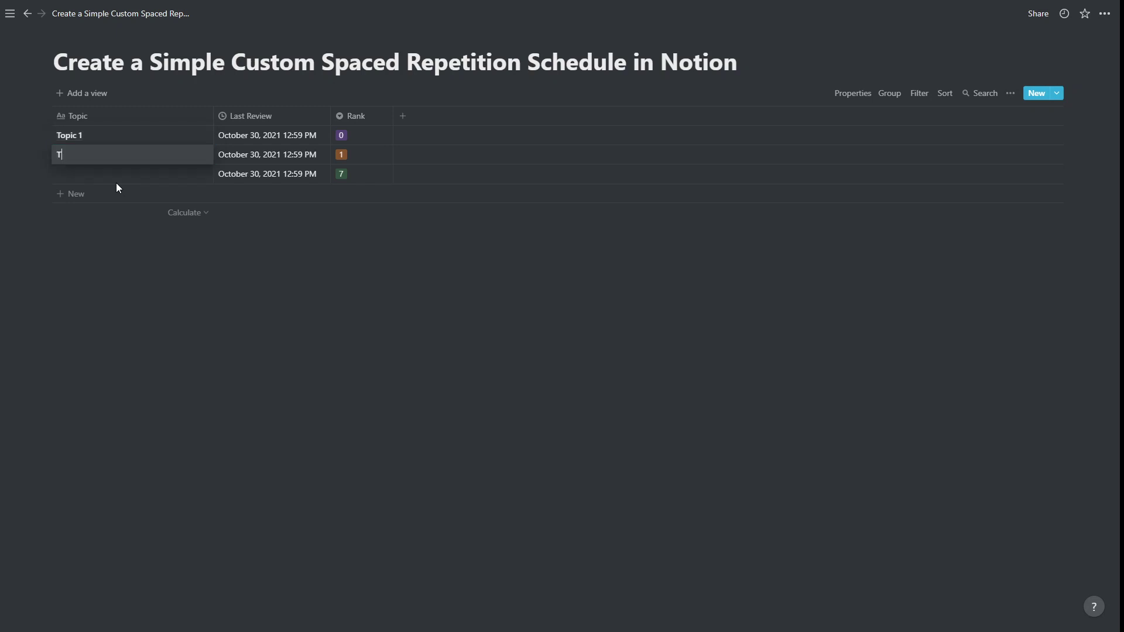
pyautogui.write('opic 2')
pyautogui.press('Down')
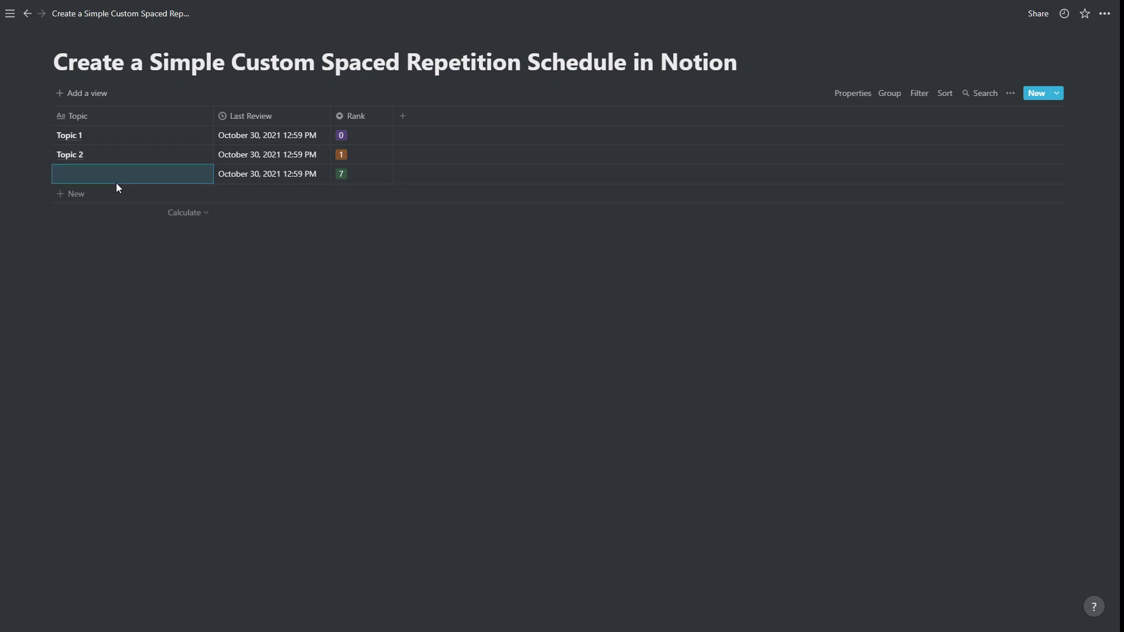
pyautogui.write('T')
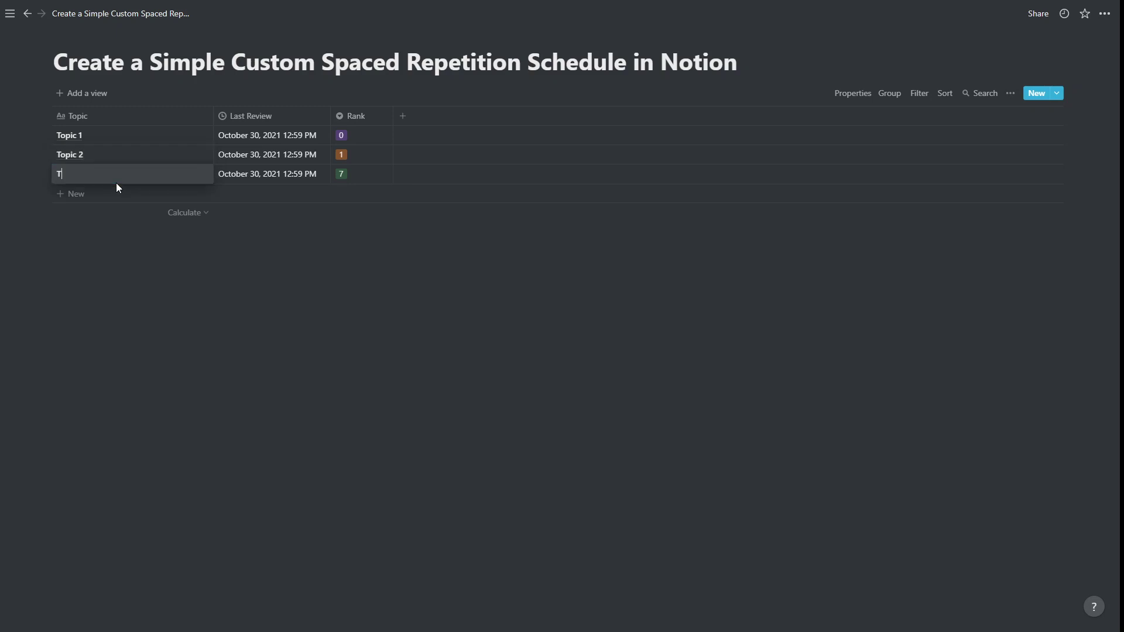
pyautogui.write('opic 3')
pyautogui.press('Escape')
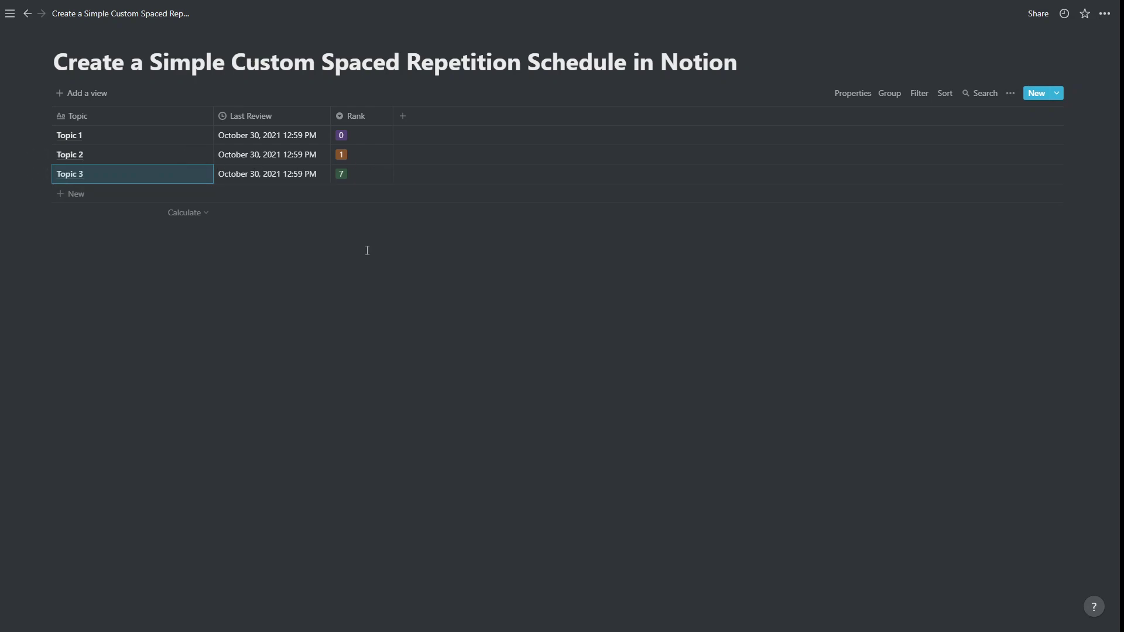
# Add a Formula-type property named Next Review Date after the Rank column.
pyautogui.click(405, 119)
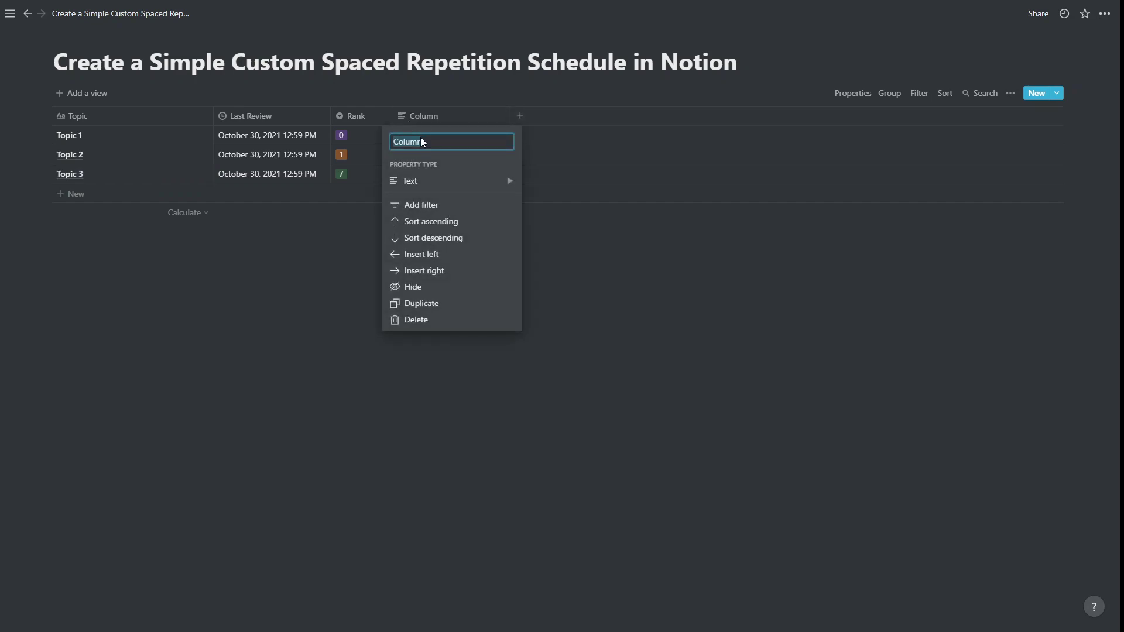
pyautogui.click(455, 182)
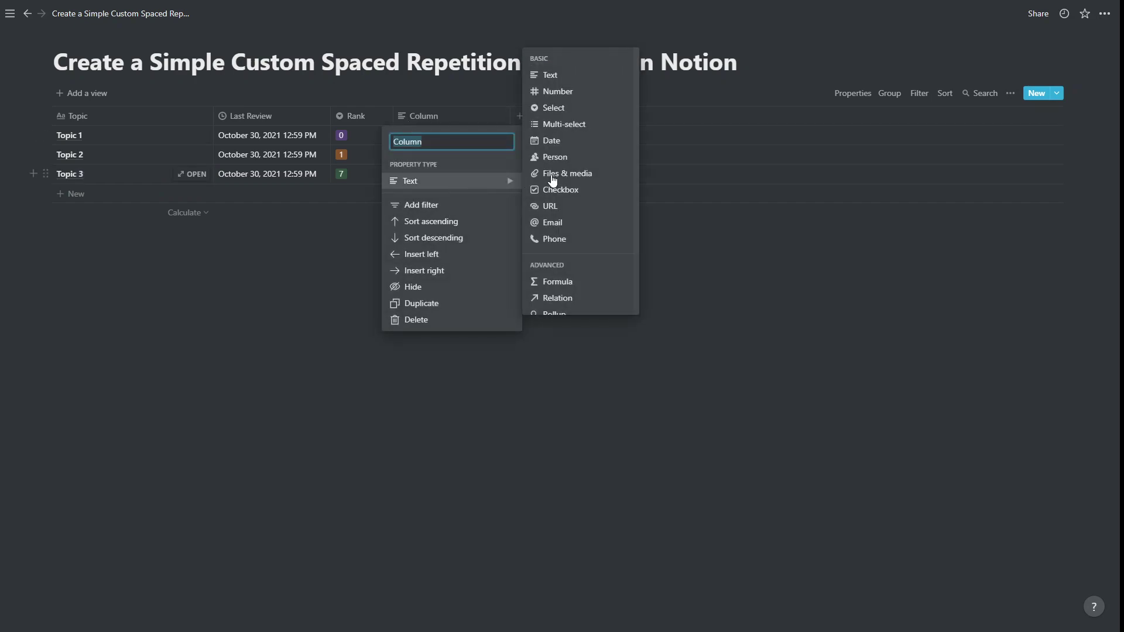
pyautogui.click(578, 282)
pyautogui.click(429, 116)
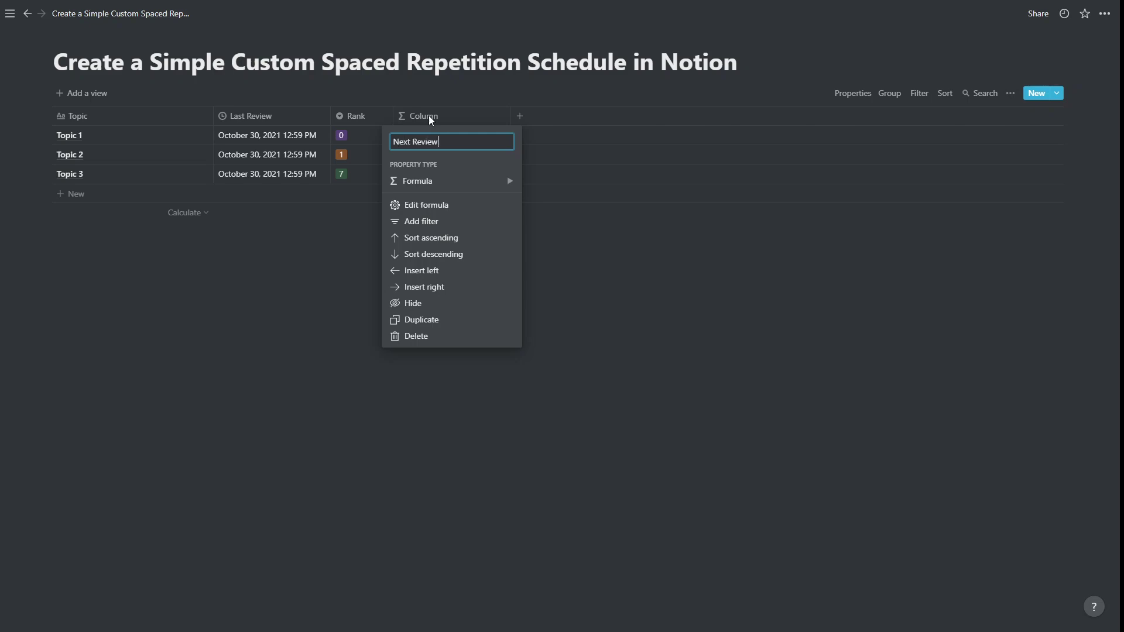
pyautogui.press('Return')
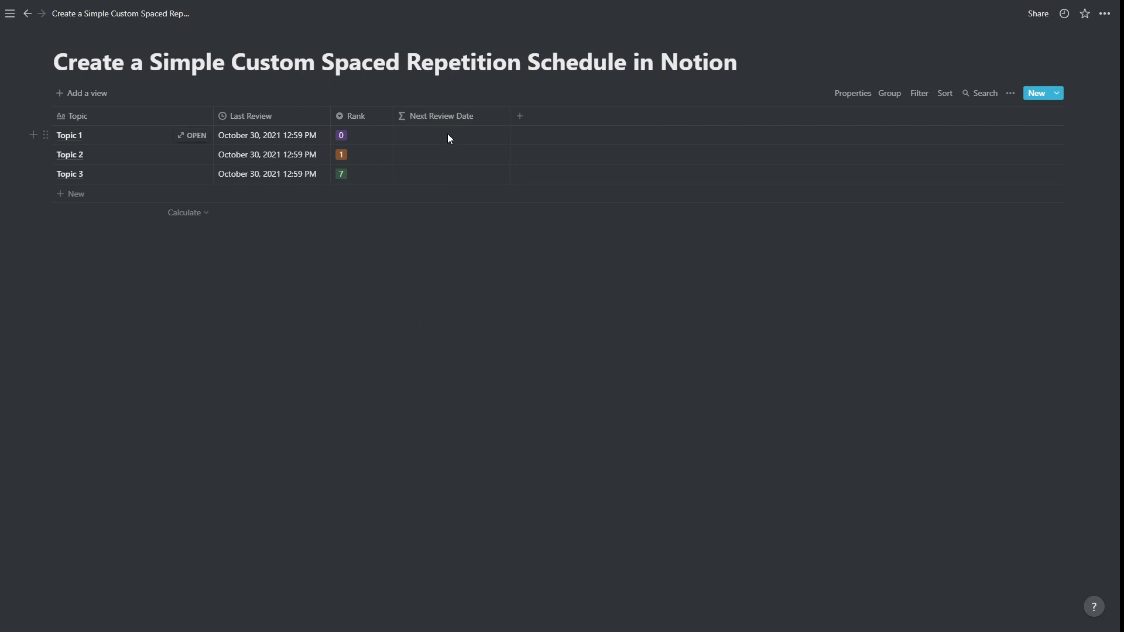
# Set the Next Review Date formula to dateAdd(prop("Last Review"),toNumber(prop("Rank")),"days").
pyautogui.click(449, 138)
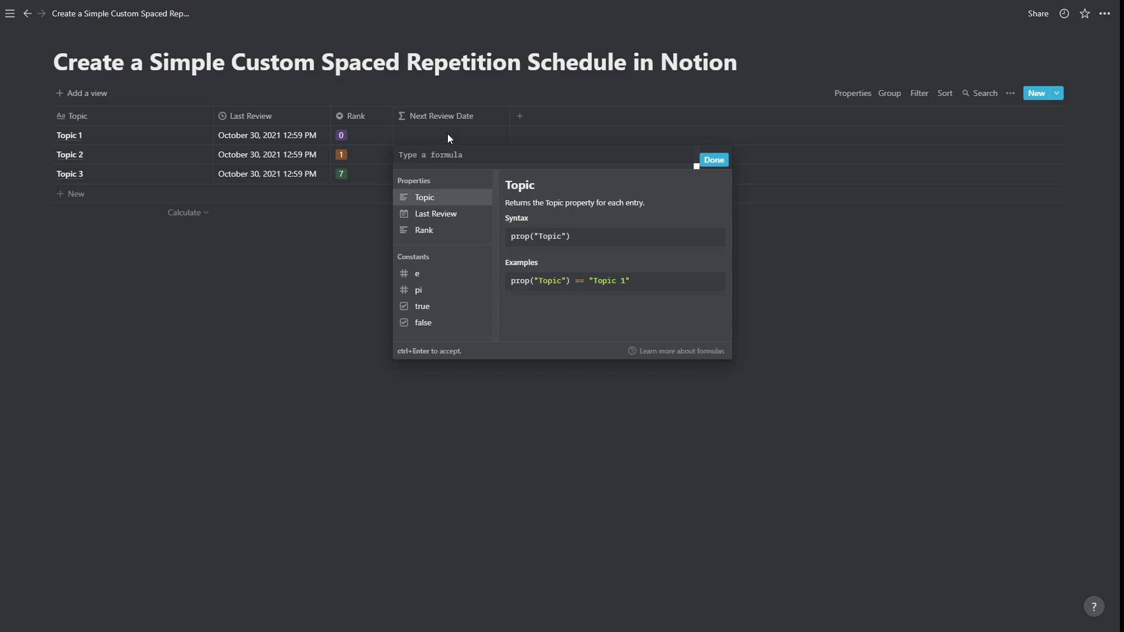
pyautogui.write('date')
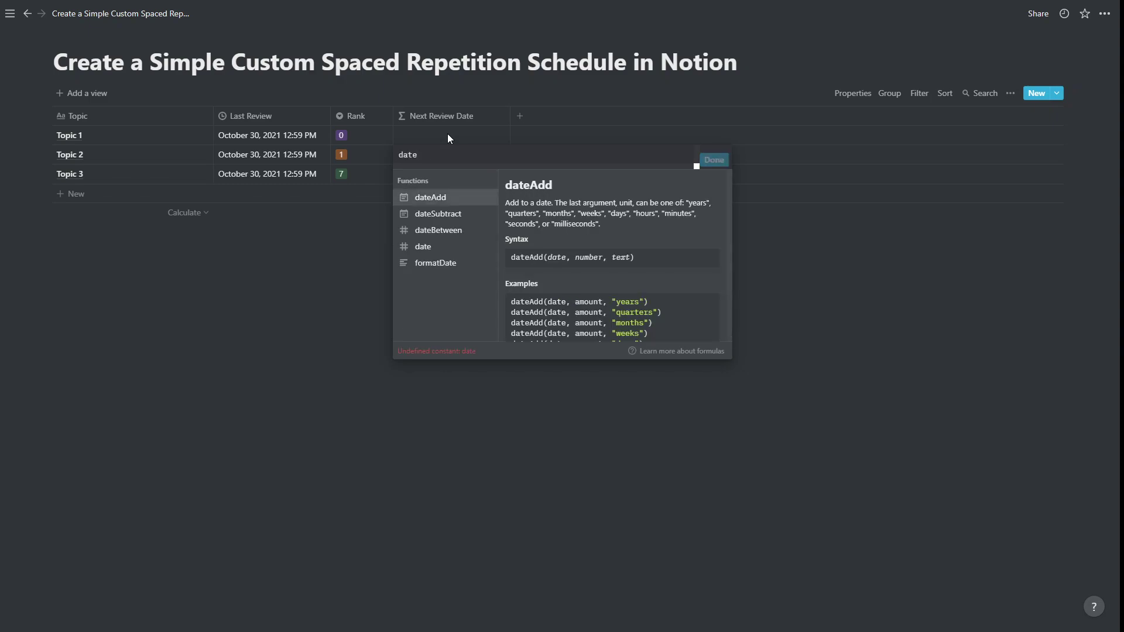
pyautogui.write('Add')
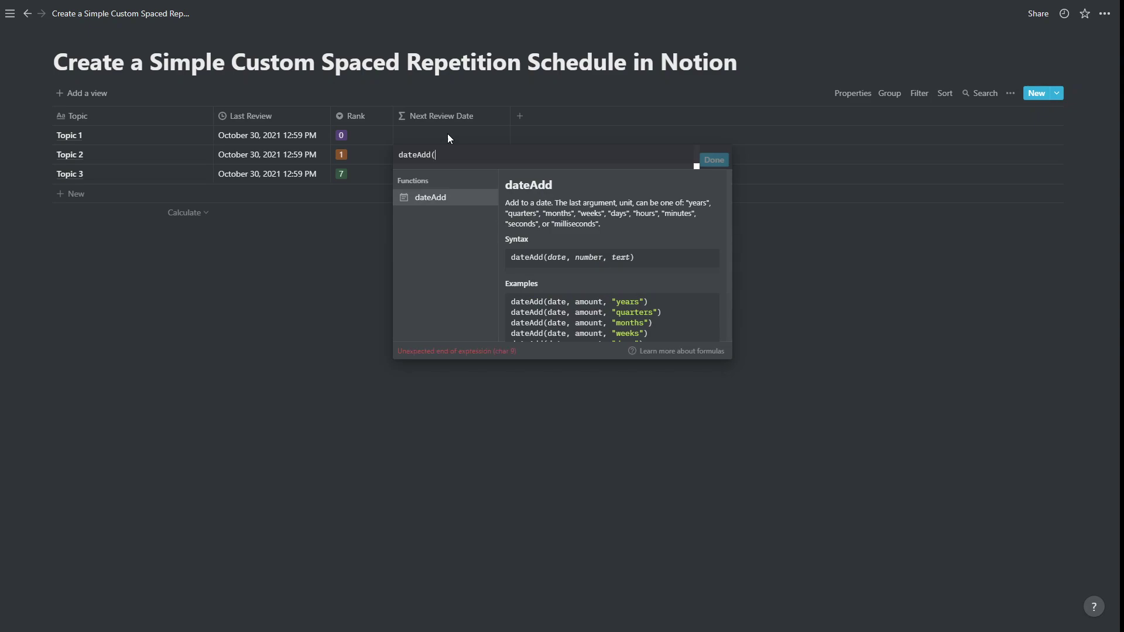
pyautogui.write('(')
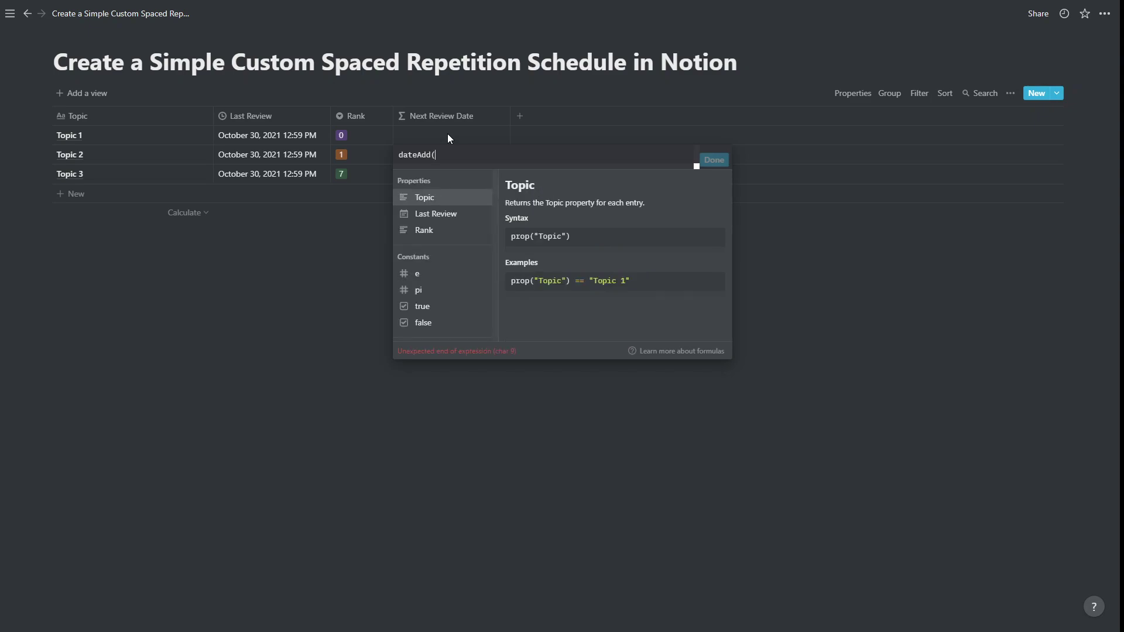
pyautogui.write('prop')
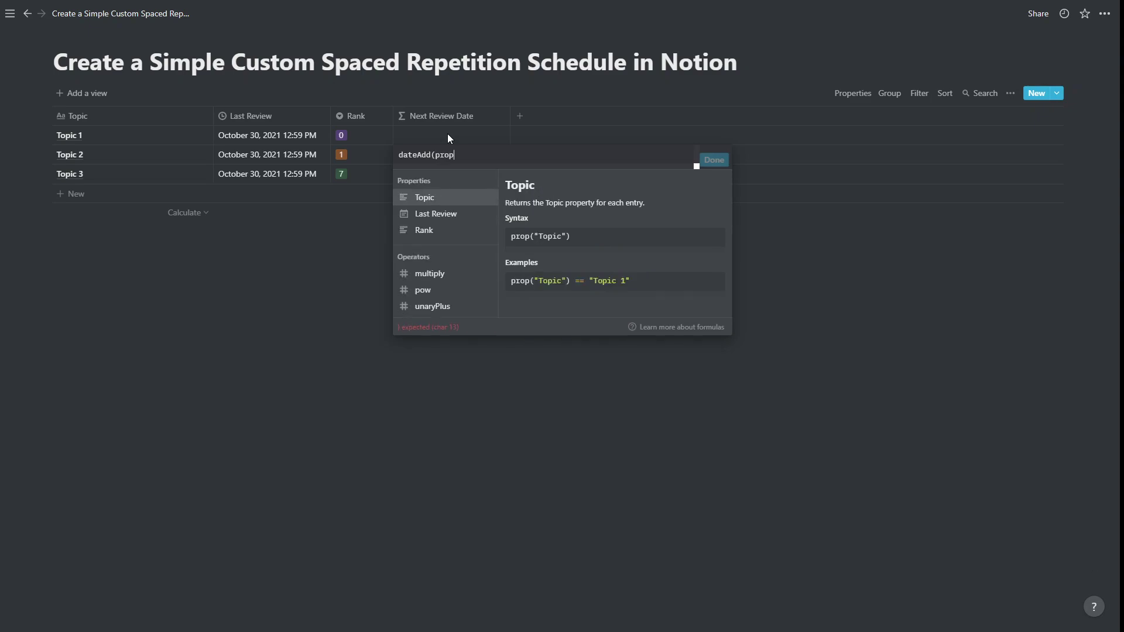
pyautogui.write('(')
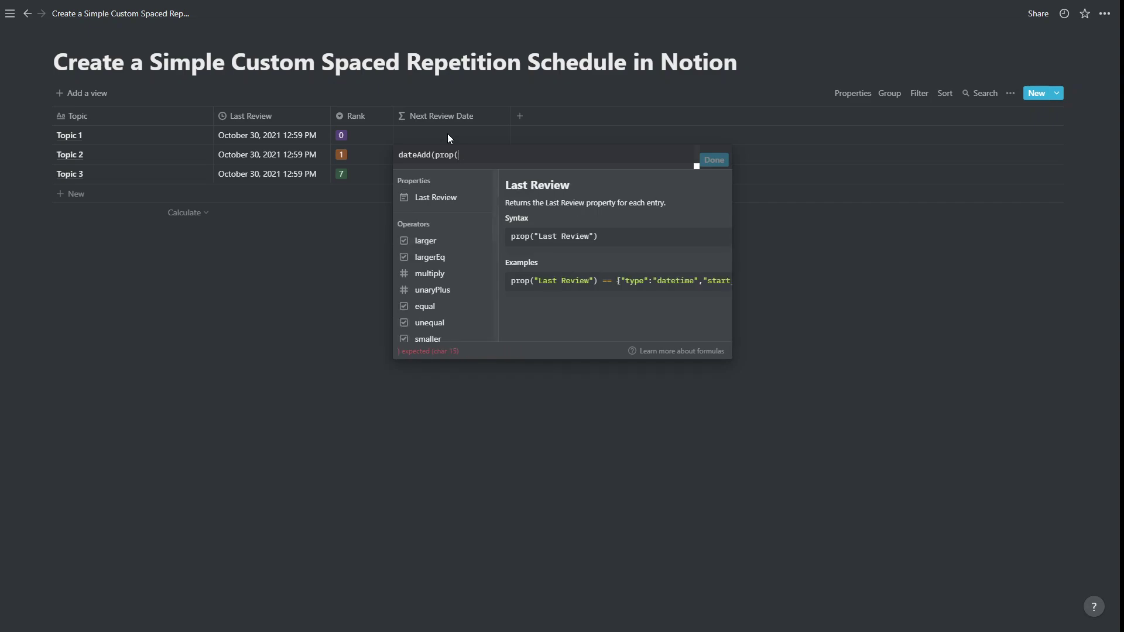
pyautogui.write('"Last')
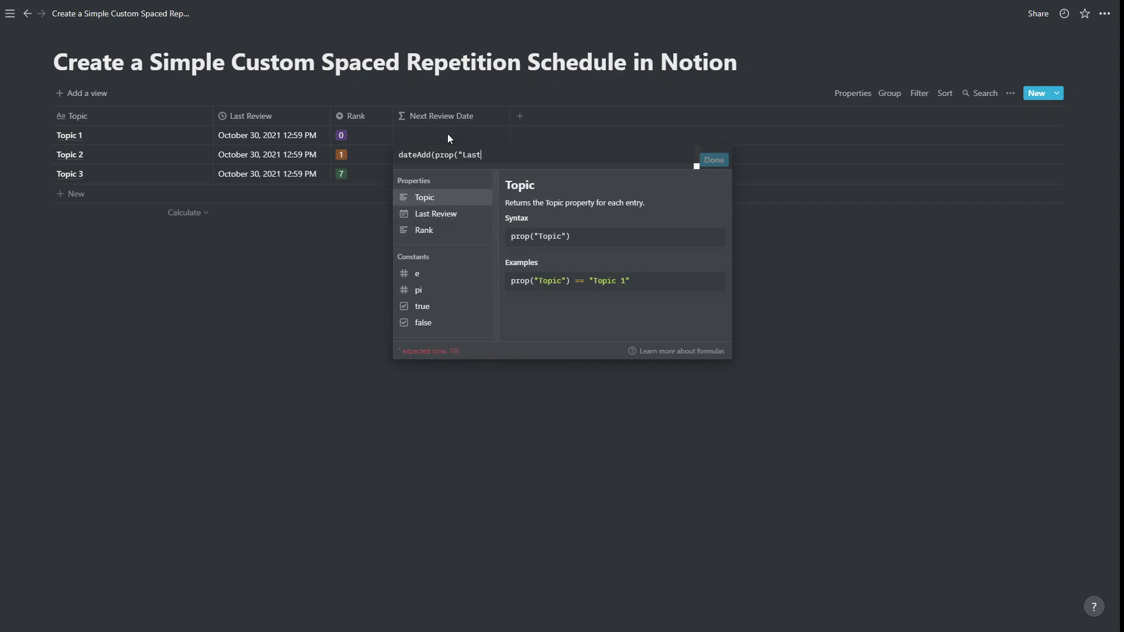
pyautogui.write(' Review"),')
pyautogui.write('to')
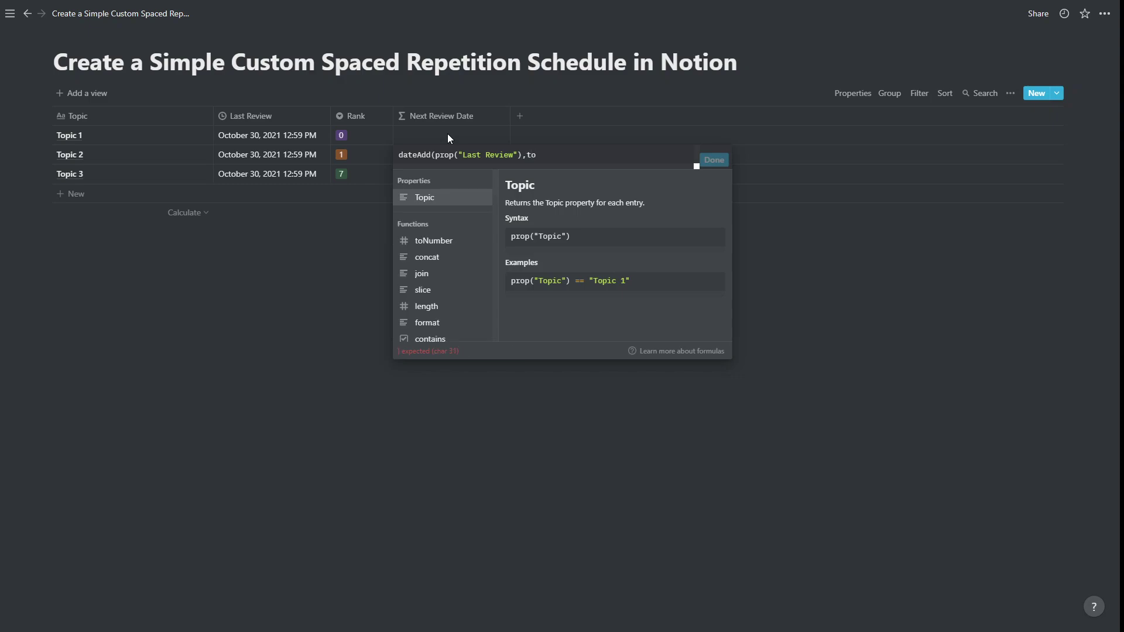
pyautogui.write('Number')
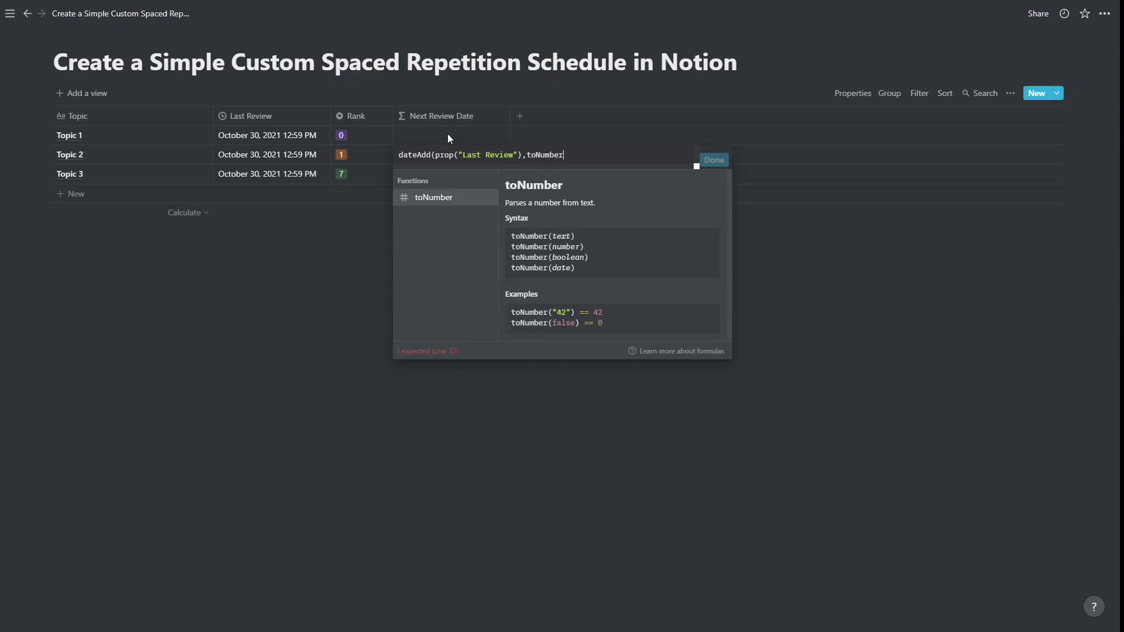
pyautogui.write('(prop')
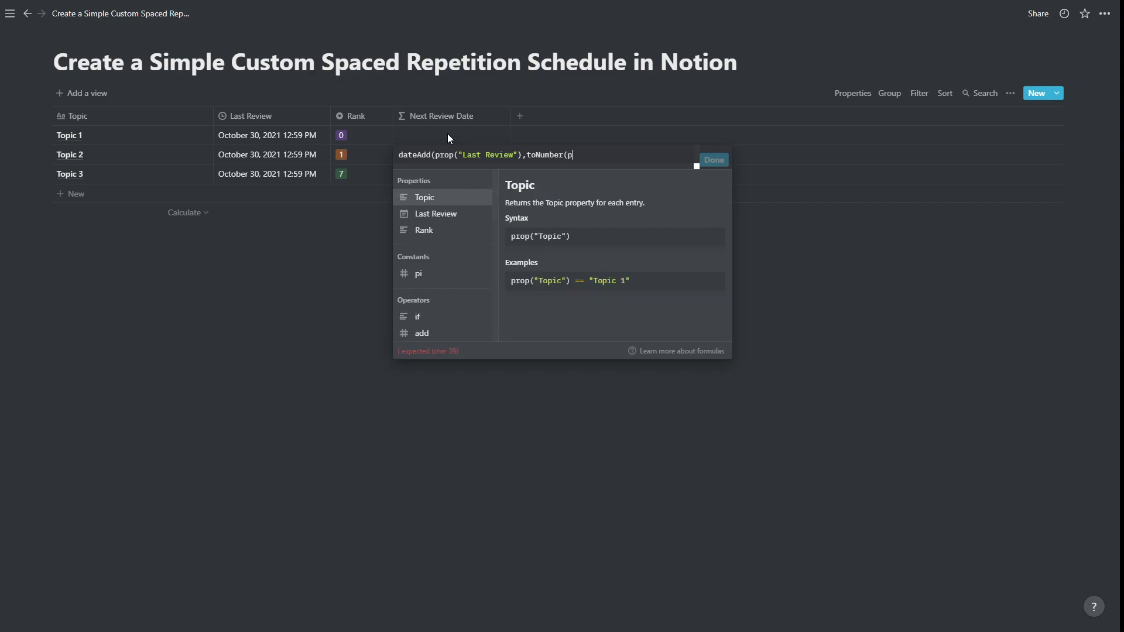
pyautogui.write('(')
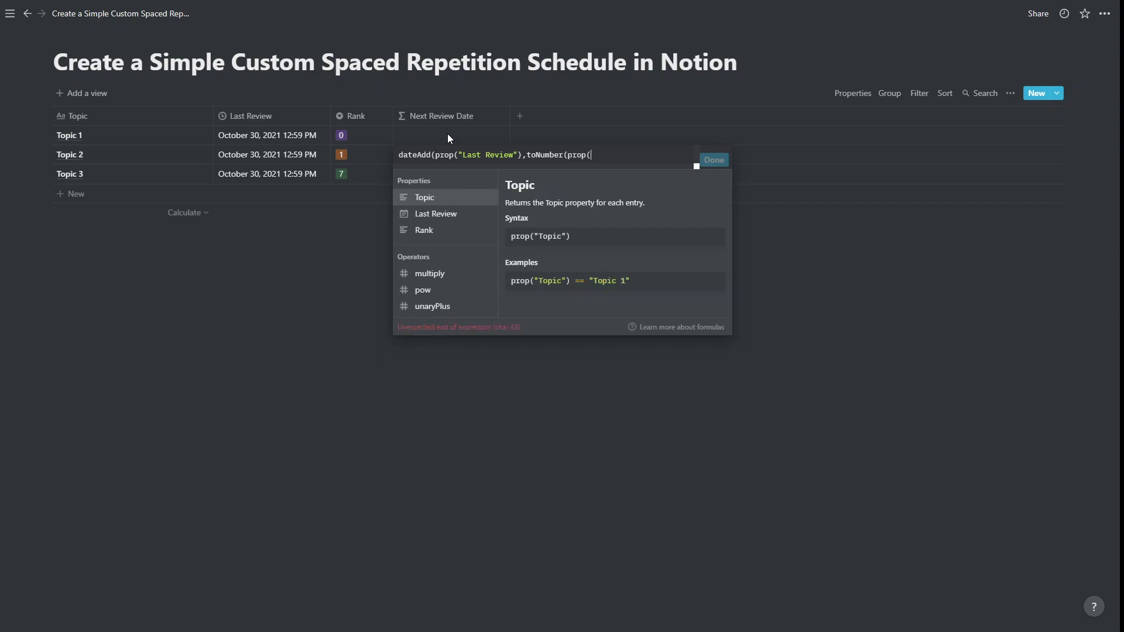
pyautogui.write('"Ra')
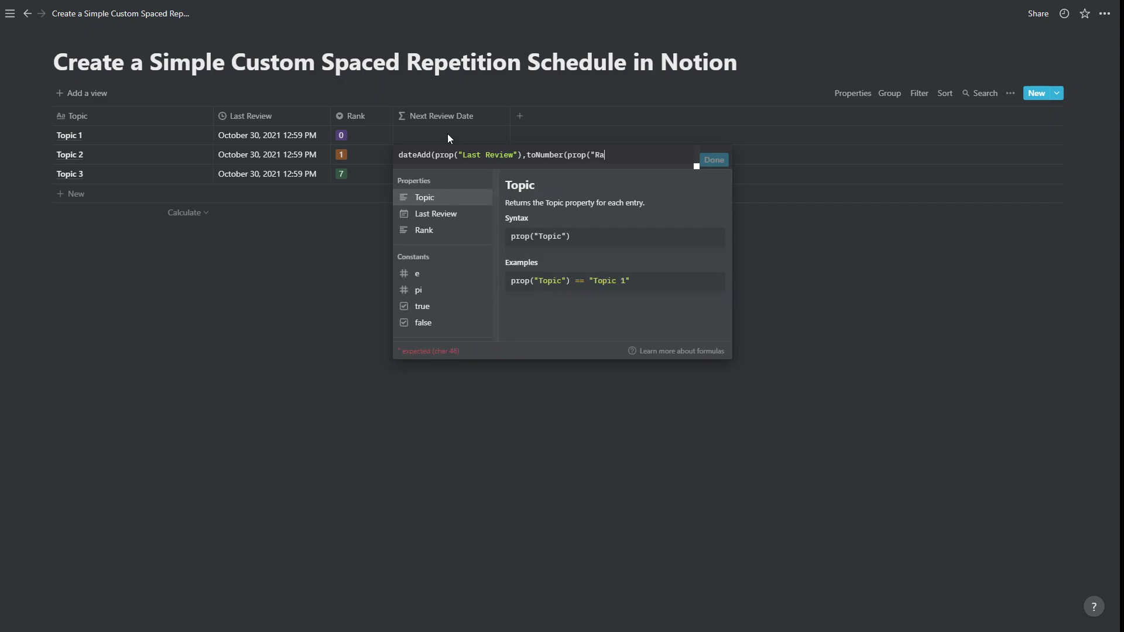
pyautogui.write('nk")),"days")')
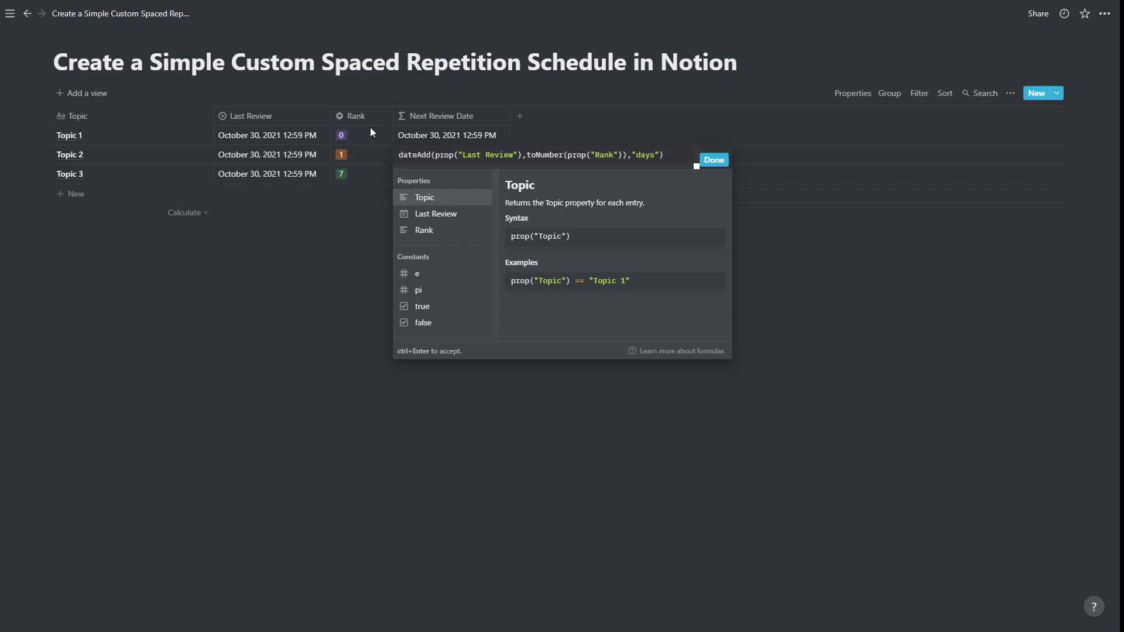
pyautogui.click(719, 163)
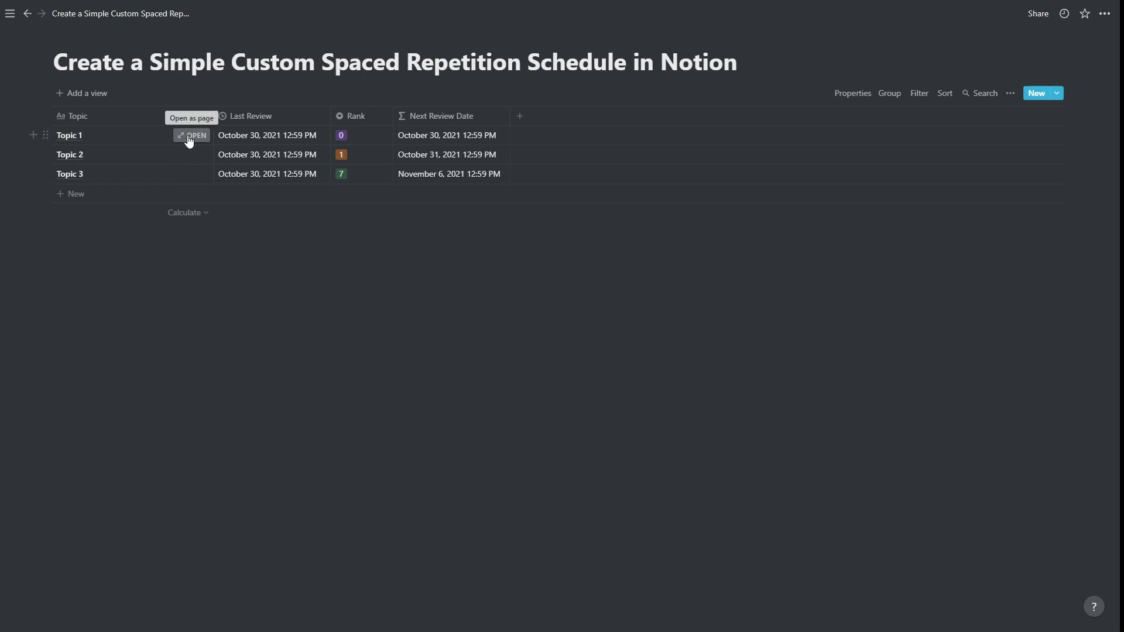
# Open Topic 1 as a page, set its Rank to 1, and return to the table.
pyautogui.click(189, 137)
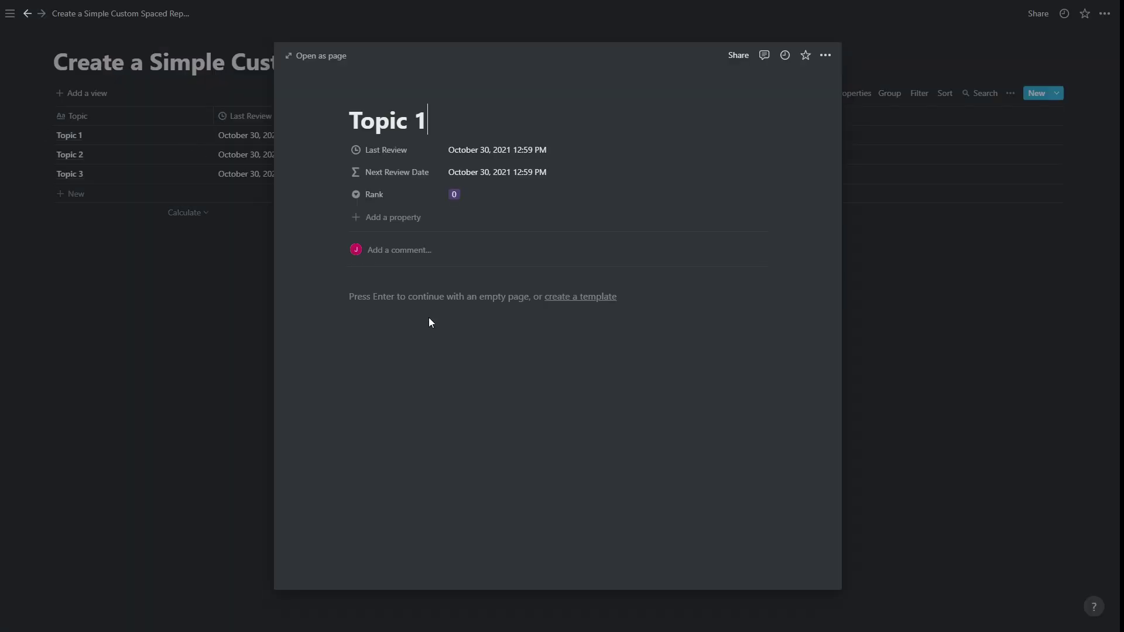
pyautogui.press('Return')
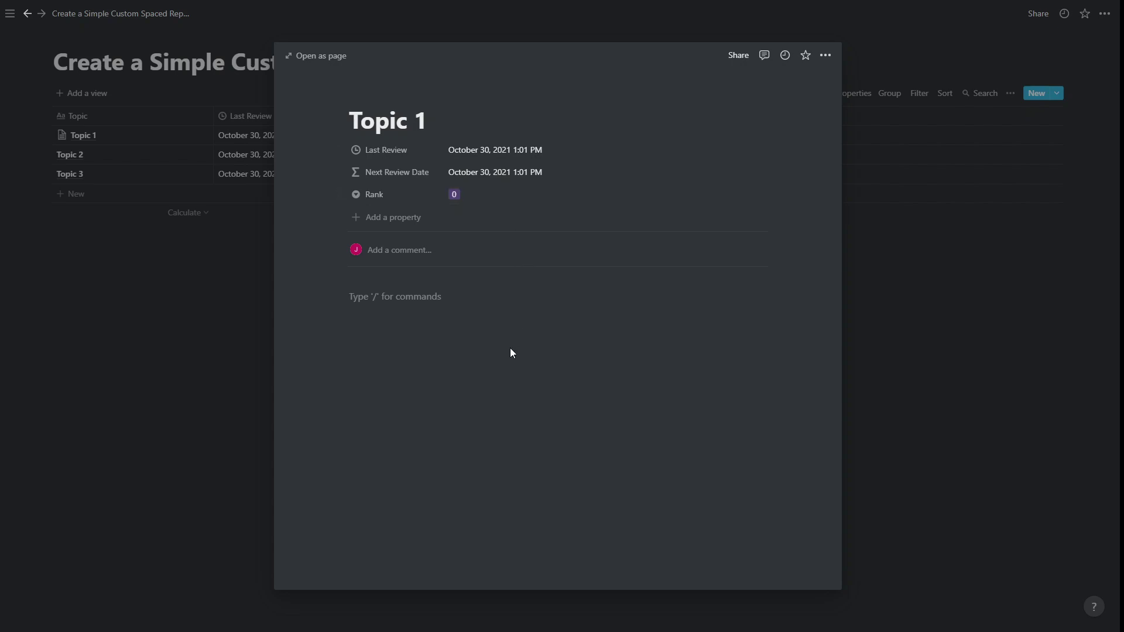
pyautogui.click(468, 199)
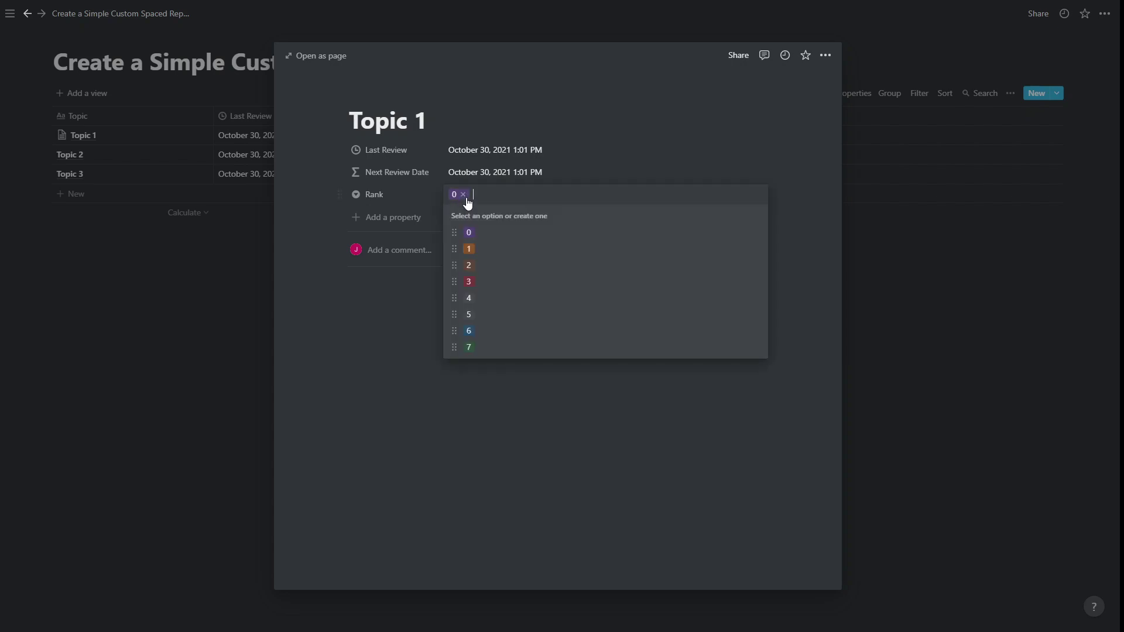
pyautogui.click(469, 249)
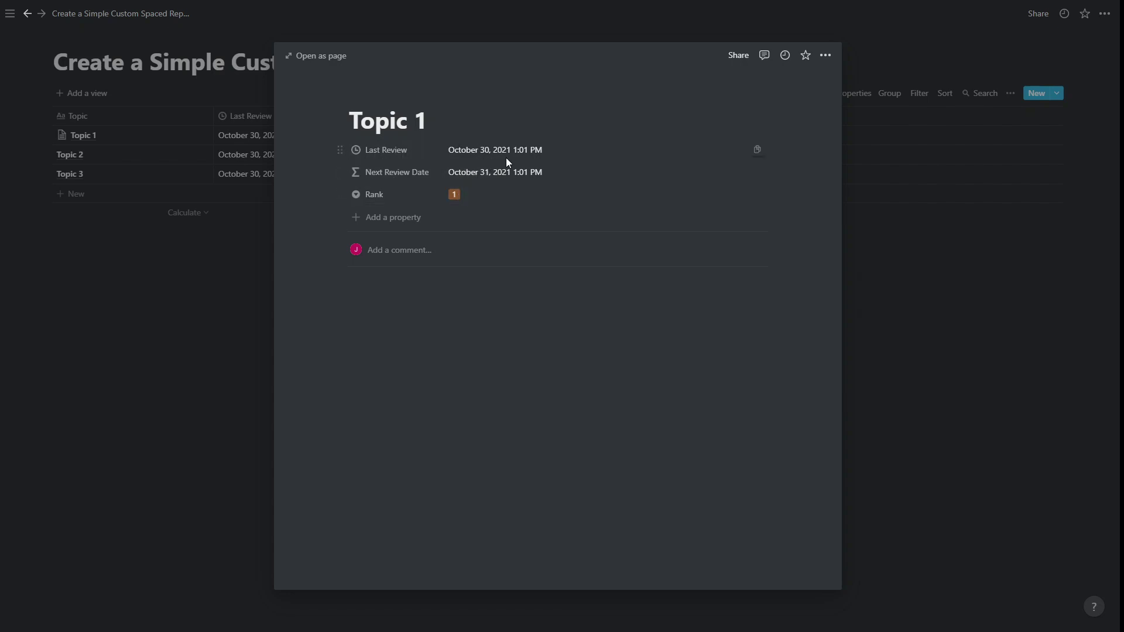
pyautogui.click(146, 271)
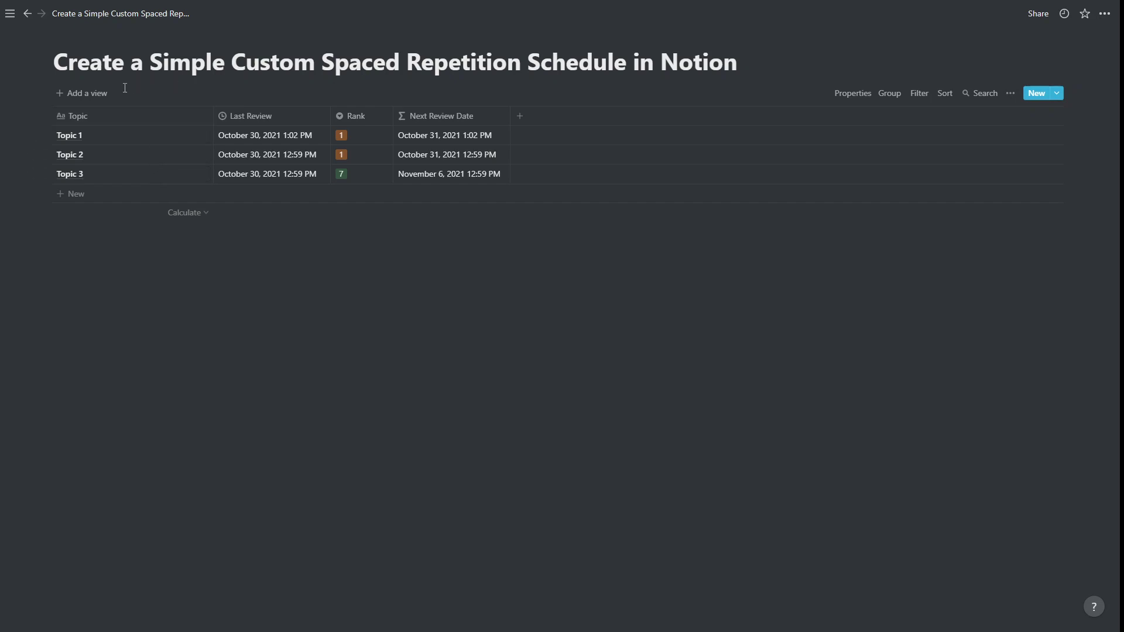
# Create a new Calendar view of the topics database.
pyautogui.click(88, 94)
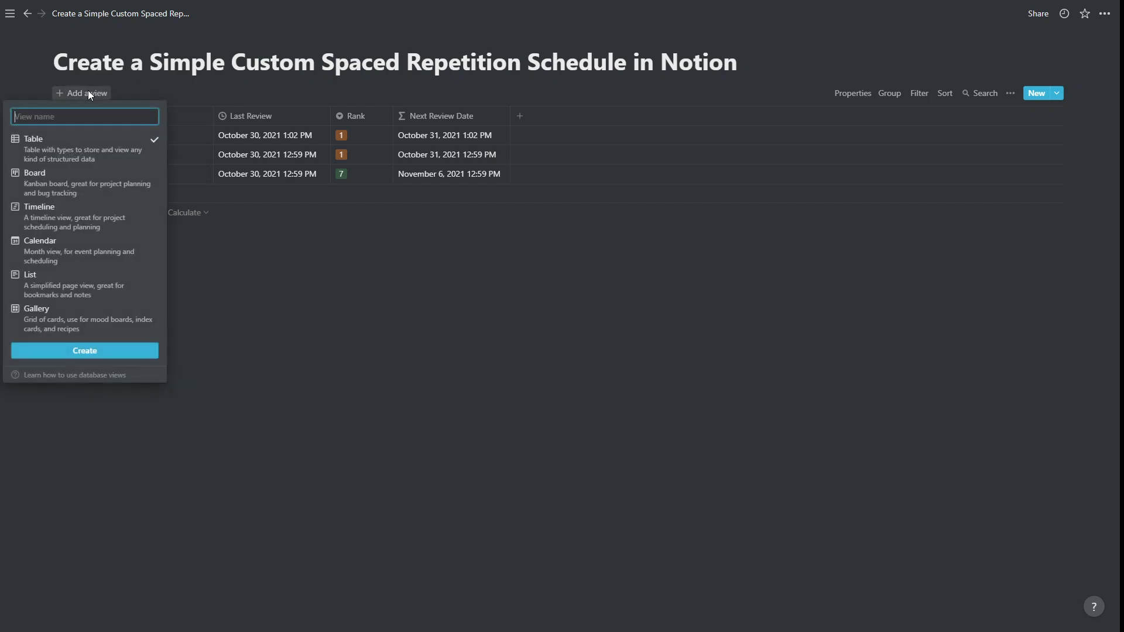
pyautogui.click(65, 263)
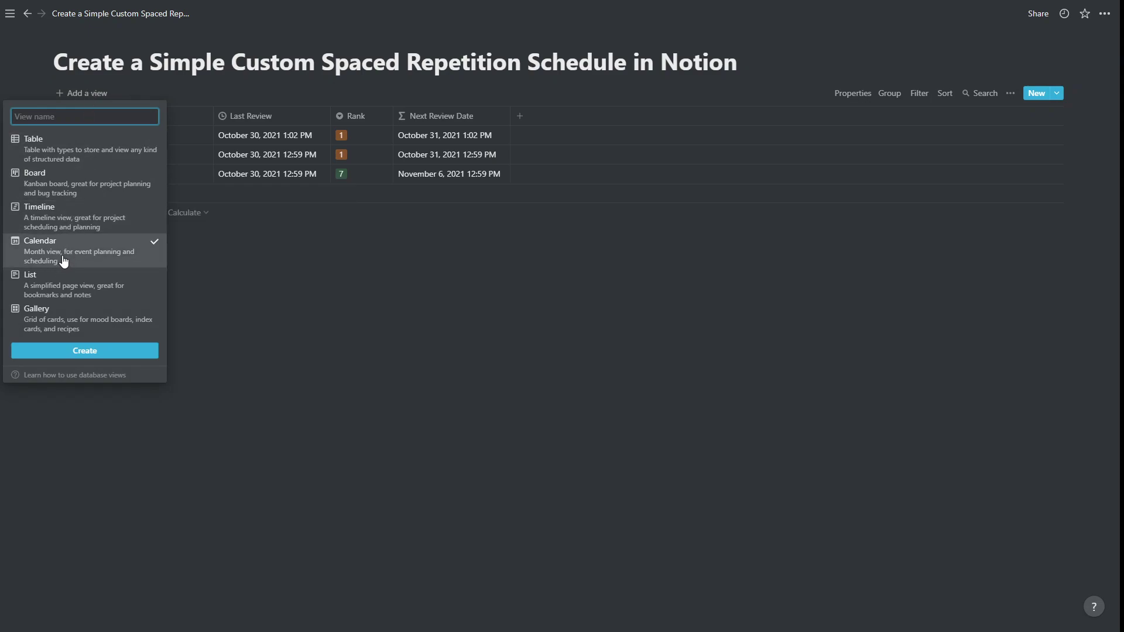
pyautogui.click(98, 351)
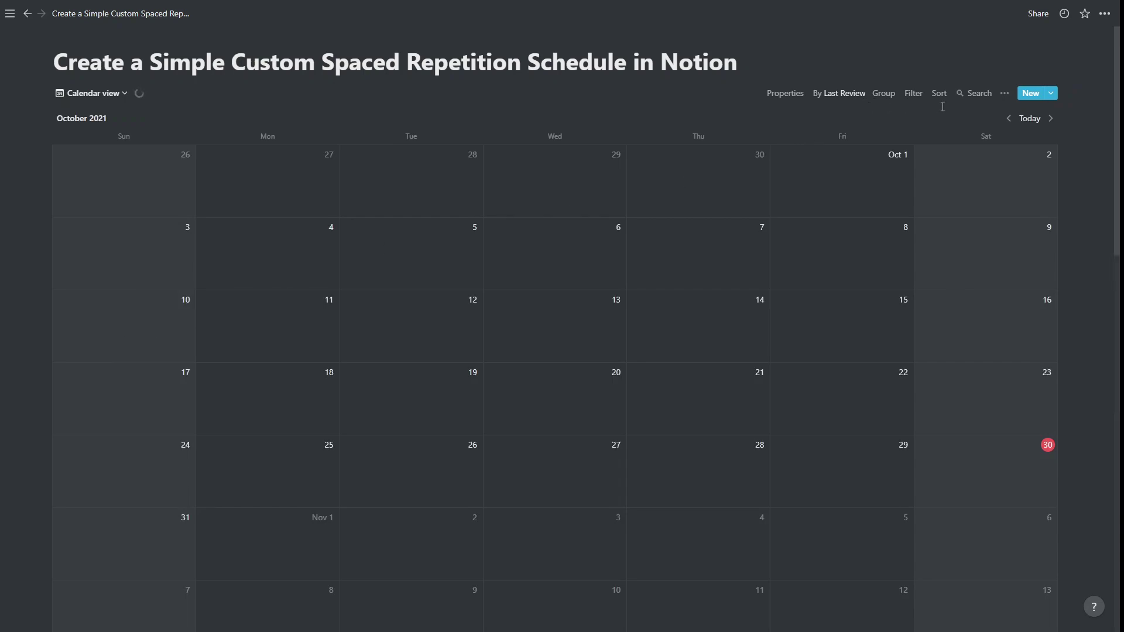
# Set the calendar to place topics by Next Review Date.
pyautogui.click(1005, 93)
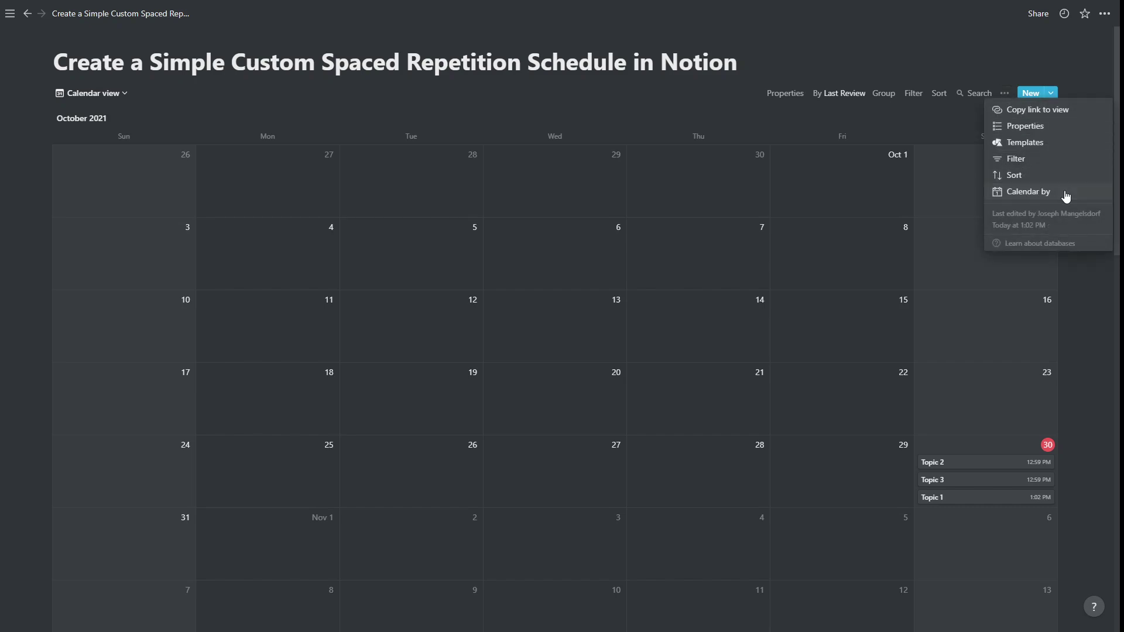
pyautogui.click(1029, 192)
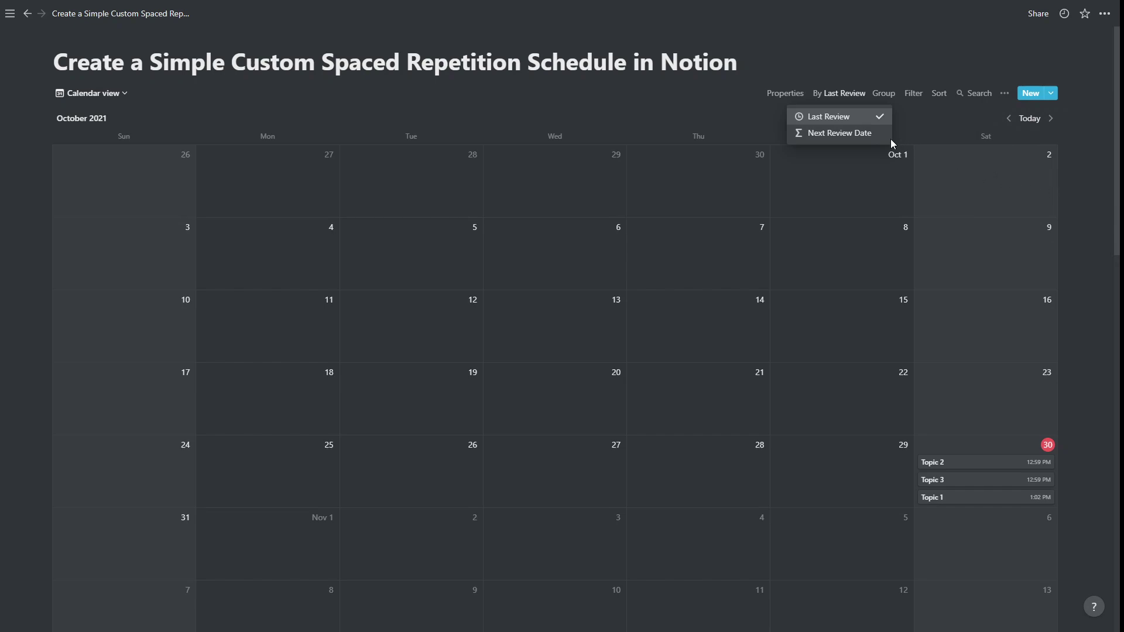
pyautogui.click(860, 136)
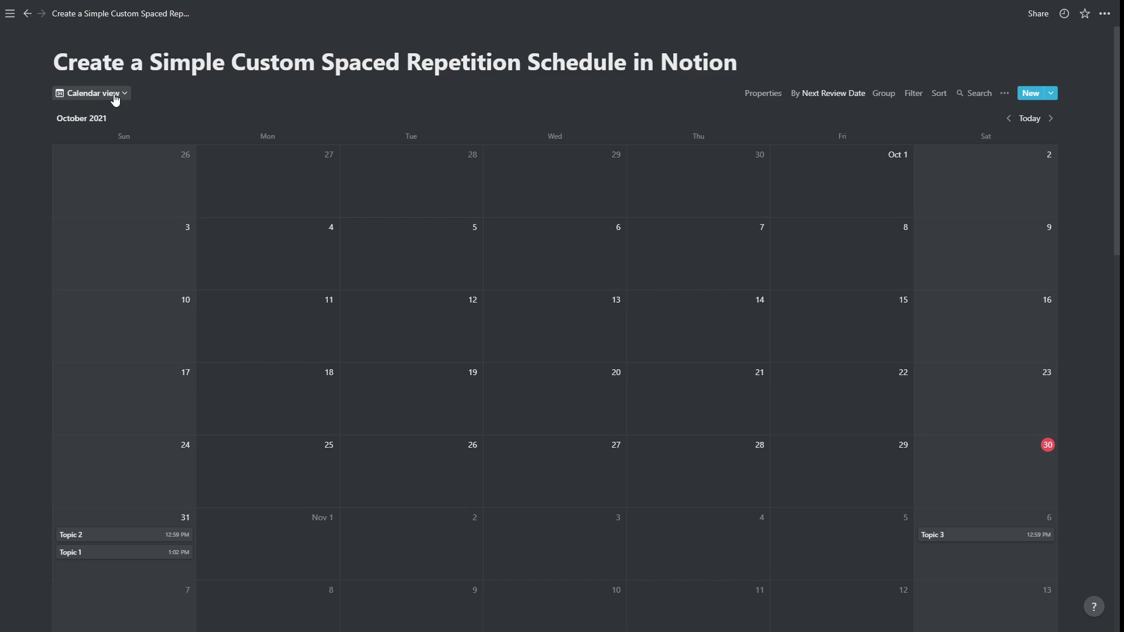
# Create a new Timeline view of the topics database.
pyautogui.click(116, 100)
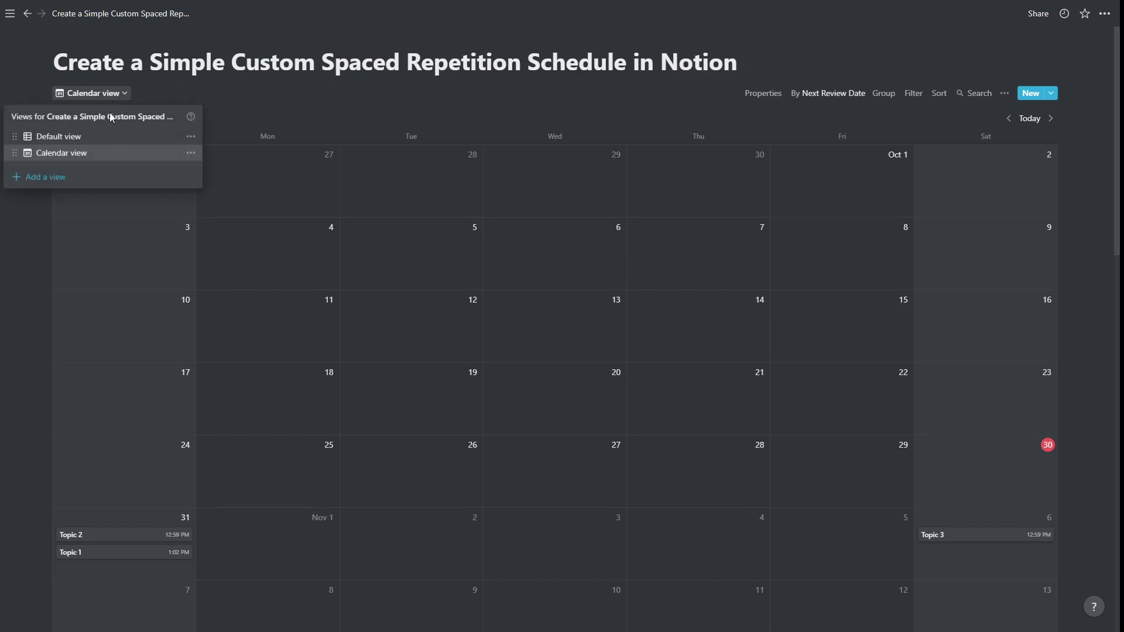
pyautogui.click(56, 179)
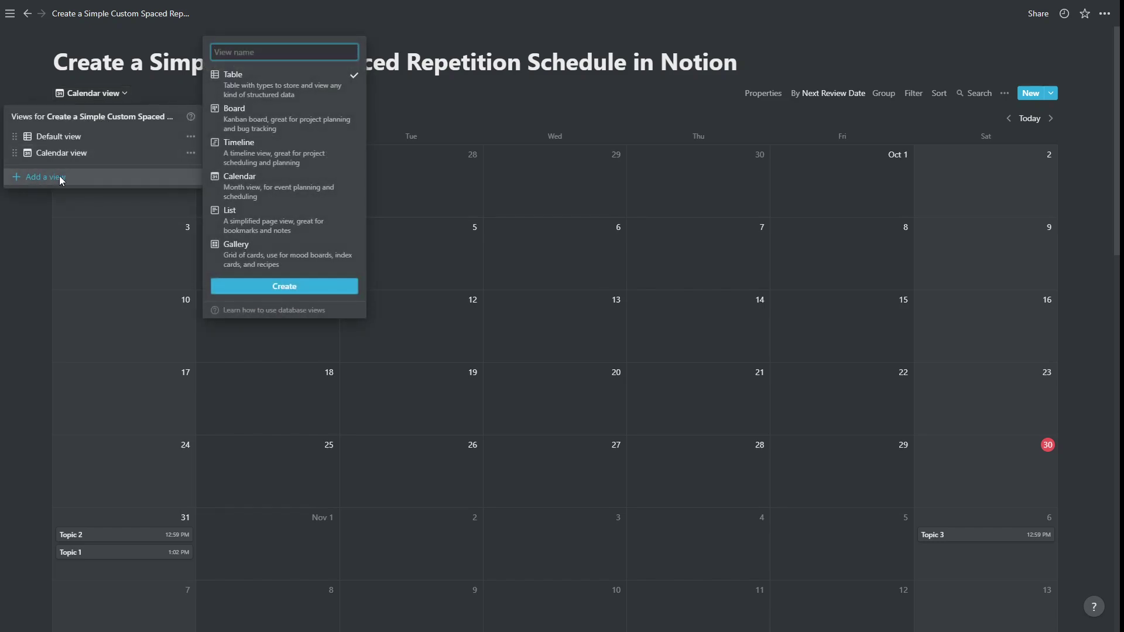
pyautogui.click(278, 146)
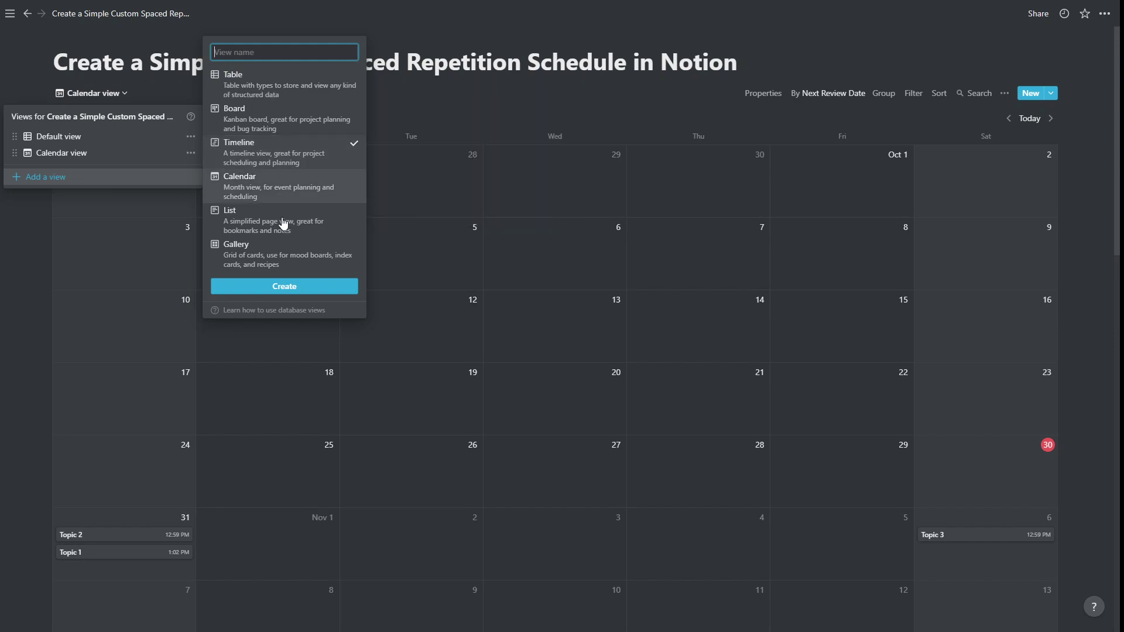
pyautogui.click(285, 286)
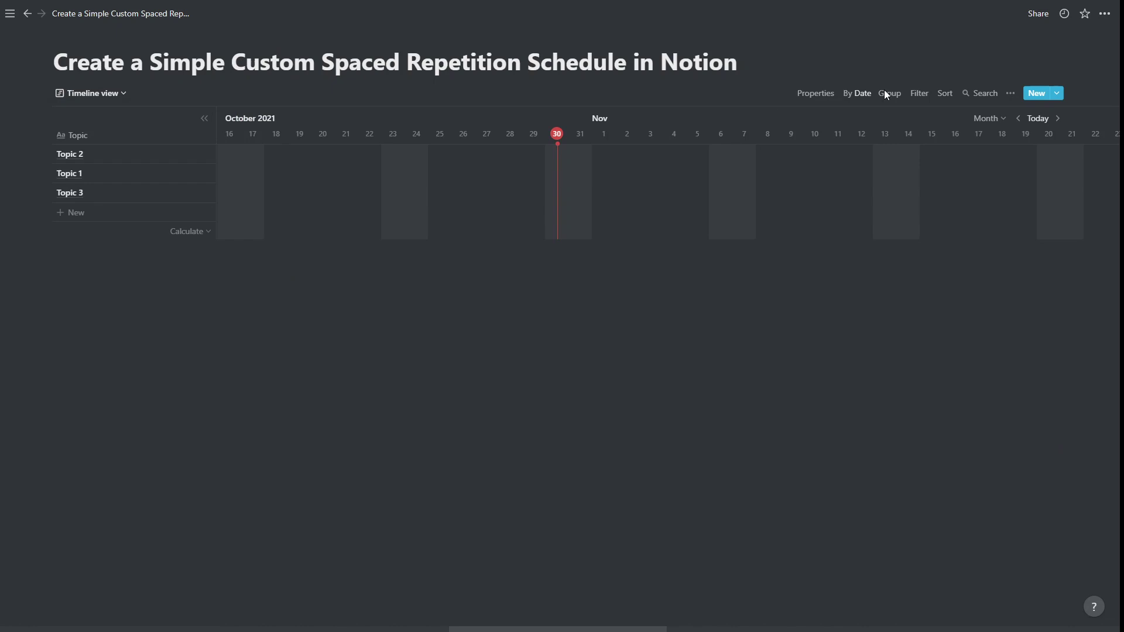
# Set the timeline to lay out topics by Next Review Date instead of Date.
pyautogui.click(1011, 94)
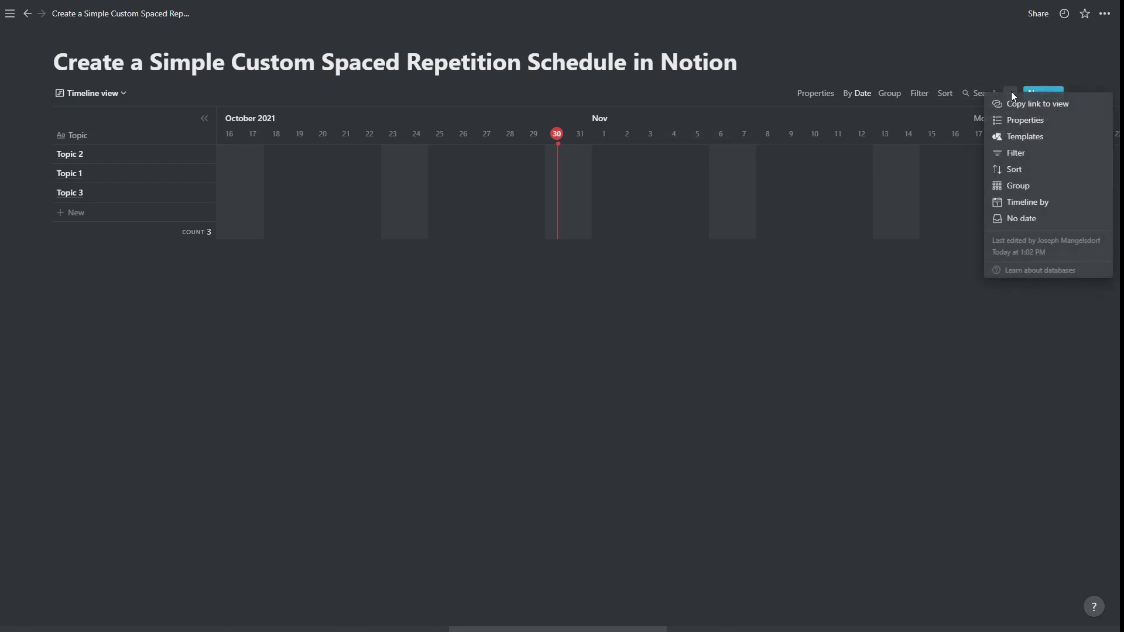
pyautogui.click(1057, 203)
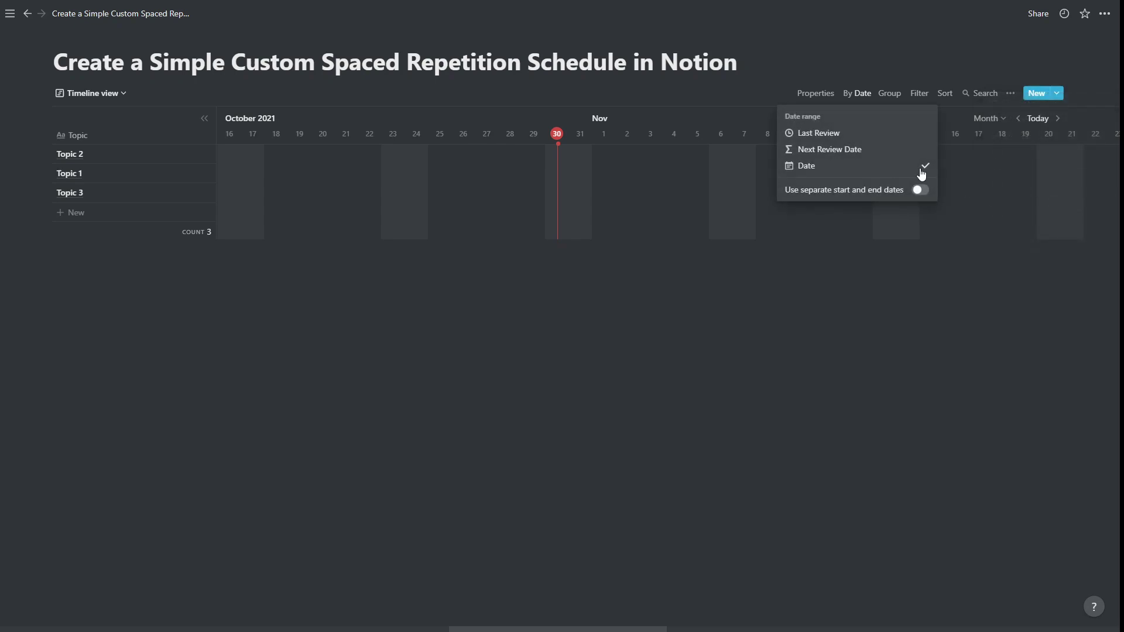
pyautogui.click(896, 154)
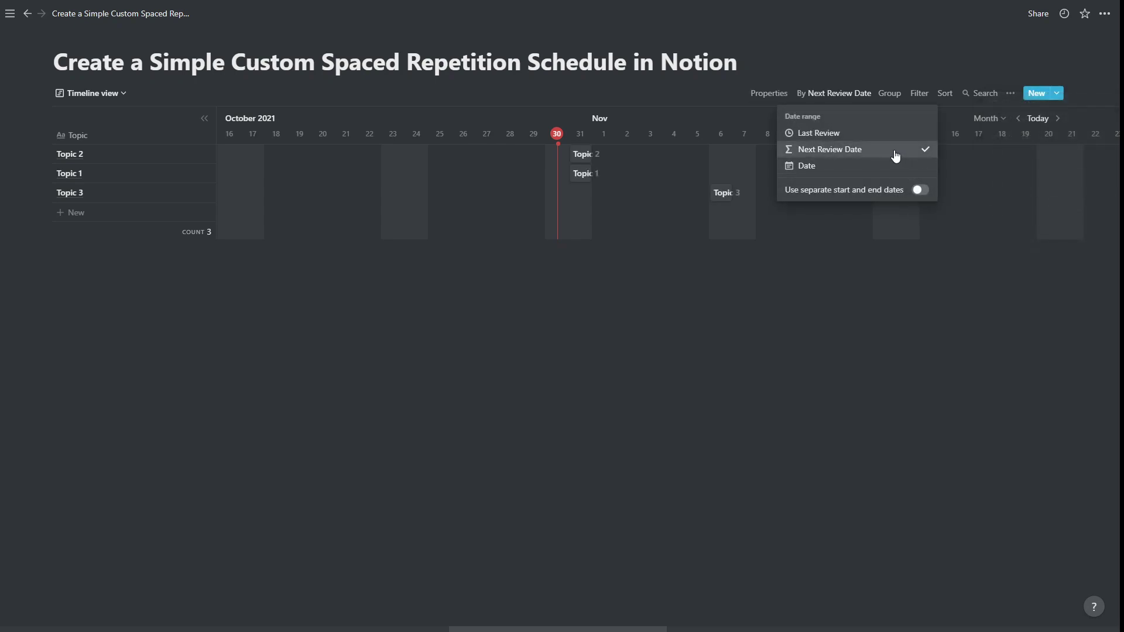
pyautogui.click(630, 88)
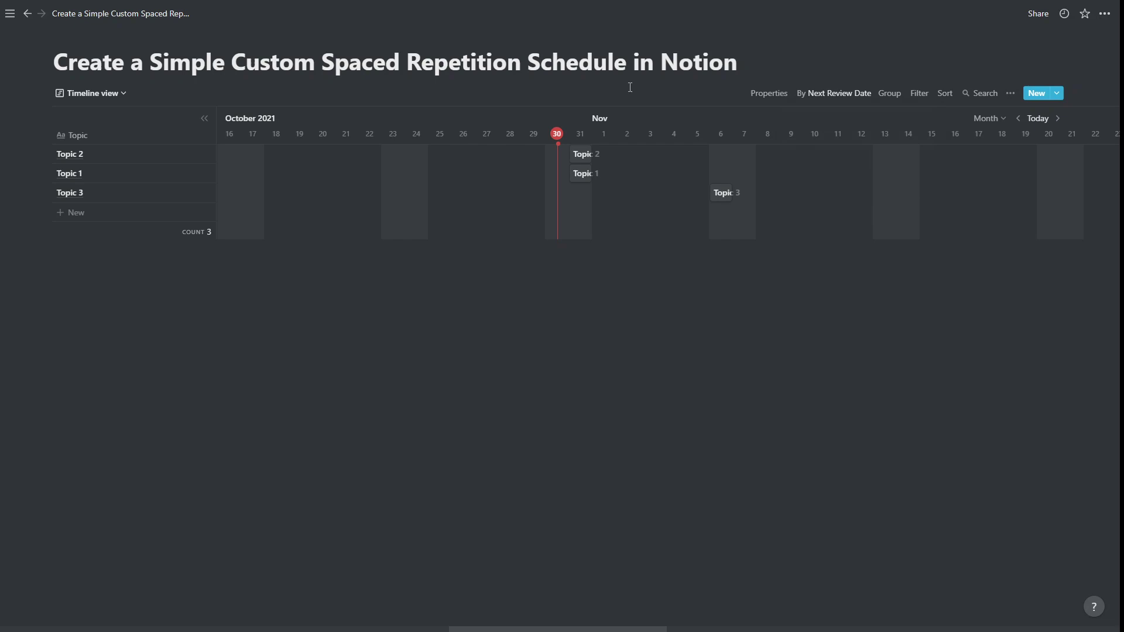
# Create a new List view of the topics and switch on the Rank property.
pyautogui.click(122, 92)
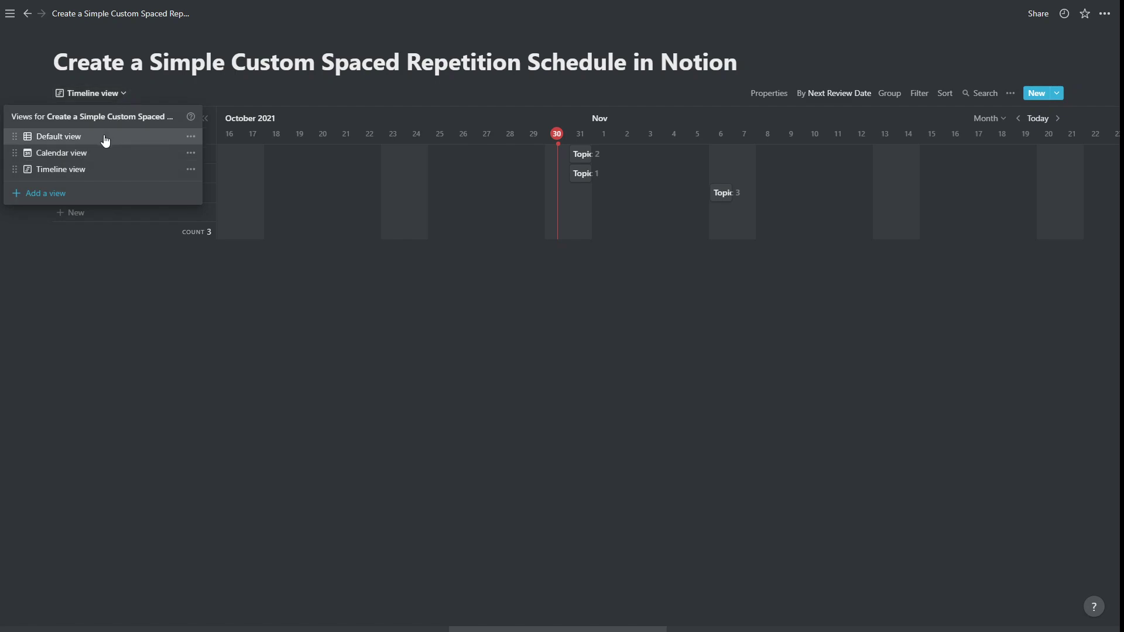
pyautogui.click(53, 198)
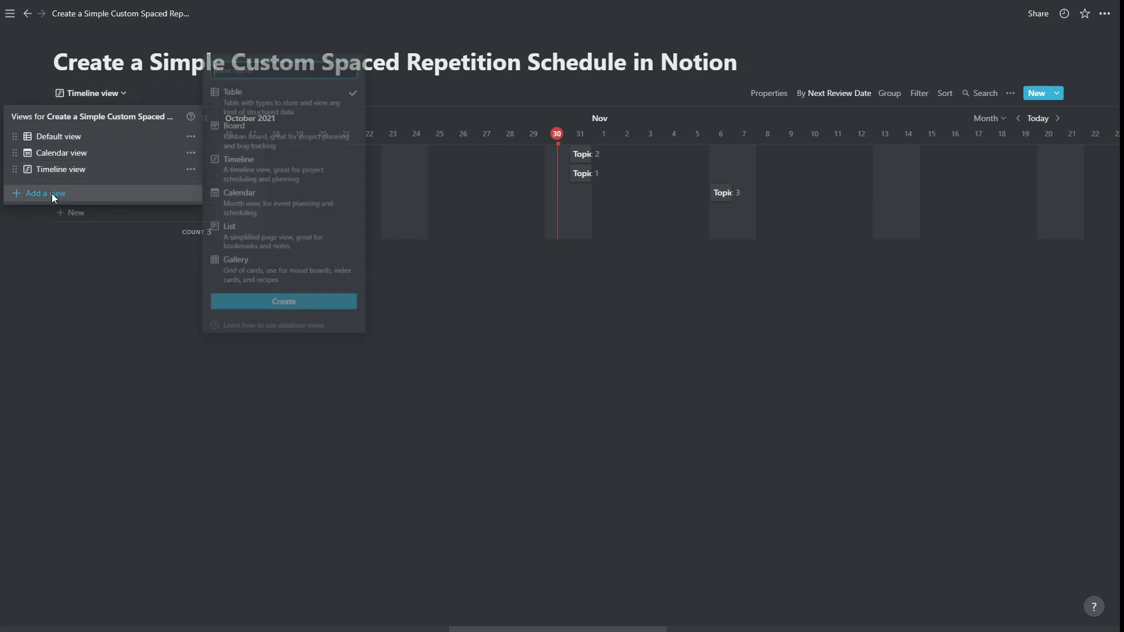
pyautogui.click(264, 236)
pyautogui.click(328, 305)
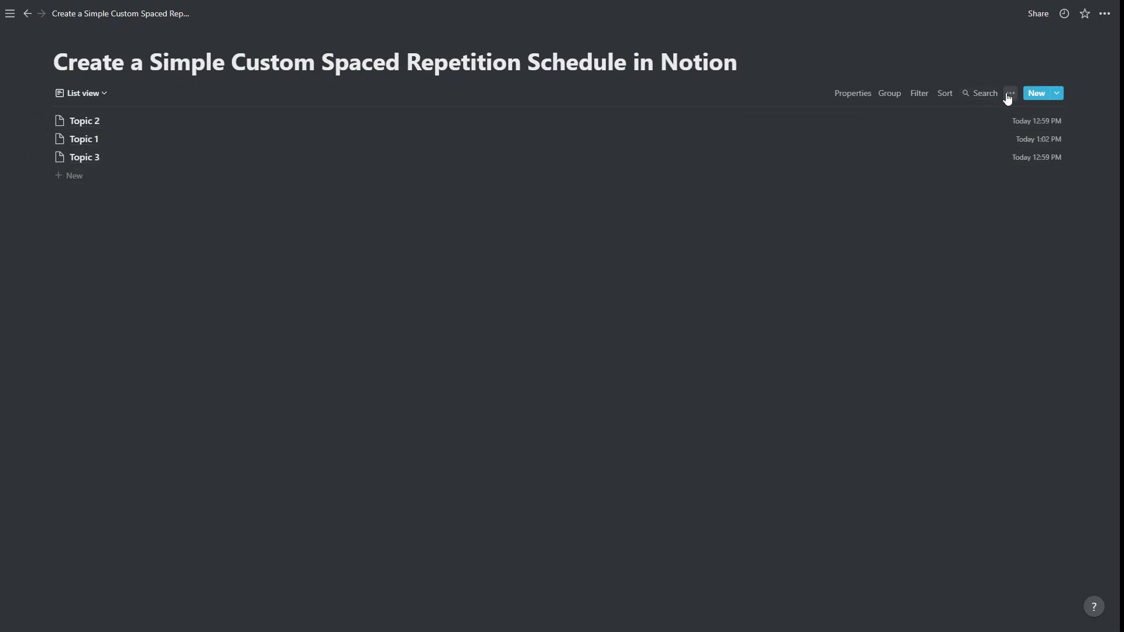
pyautogui.click(838, 96)
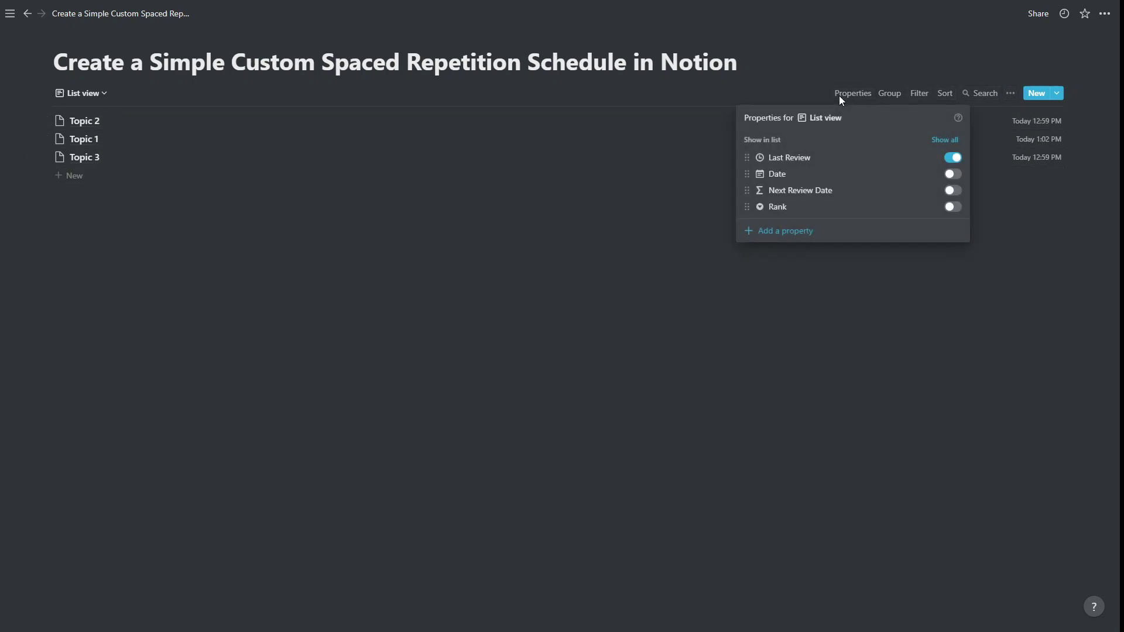
pyautogui.click(954, 208)
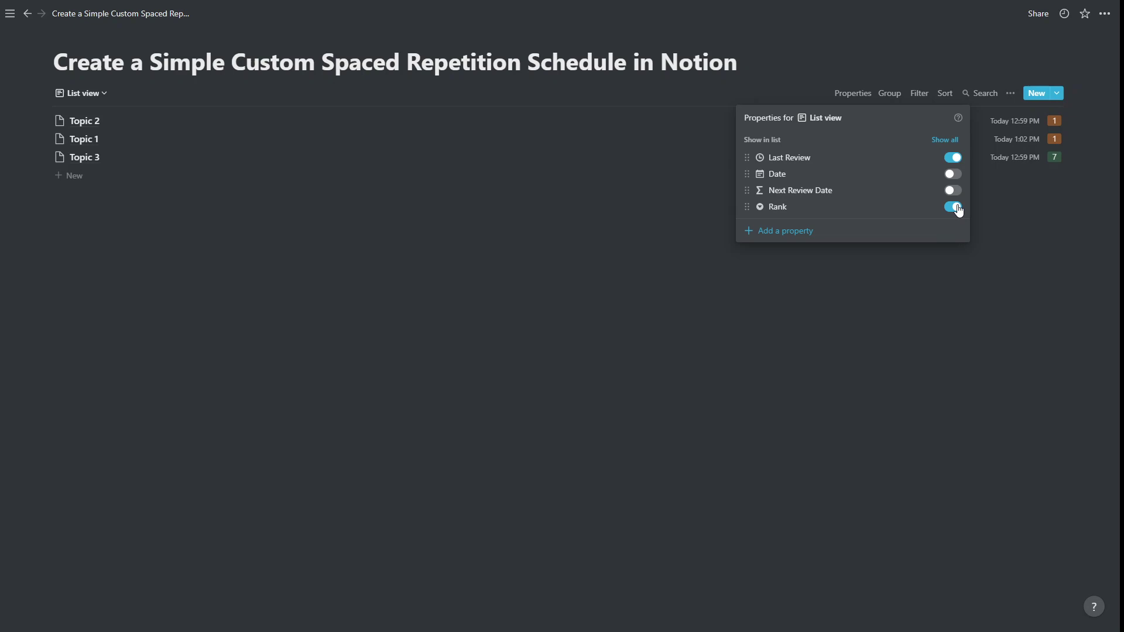
pyautogui.click(1018, 206)
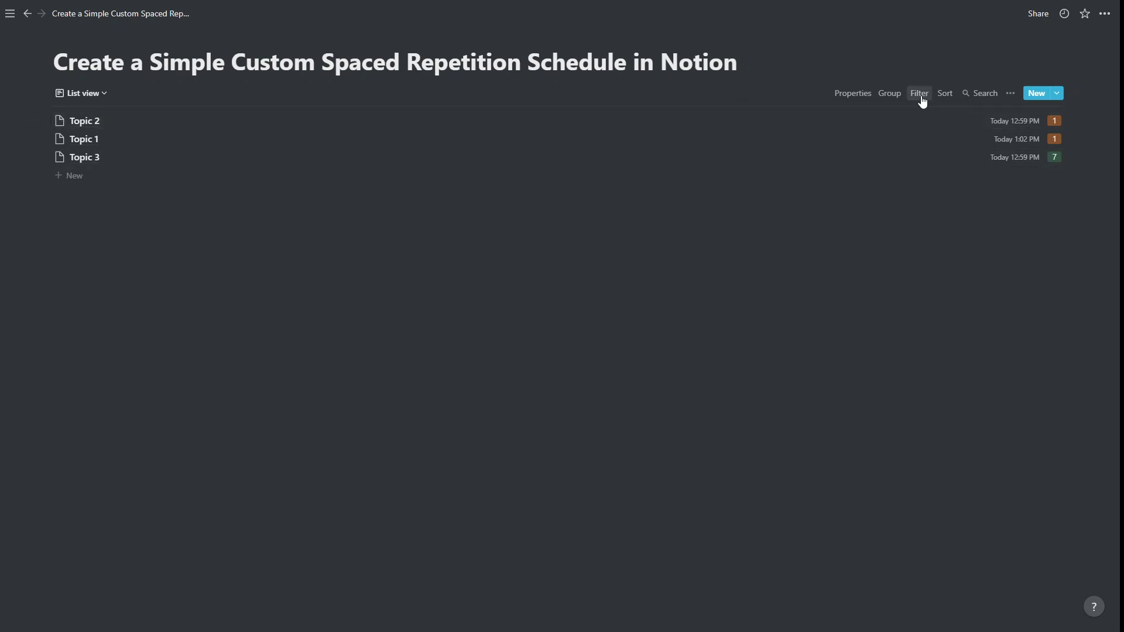
# Add a filter rule on Next Review Date to the List view.
pyautogui.click(922, 96)
pyautogui.click(827, 202)
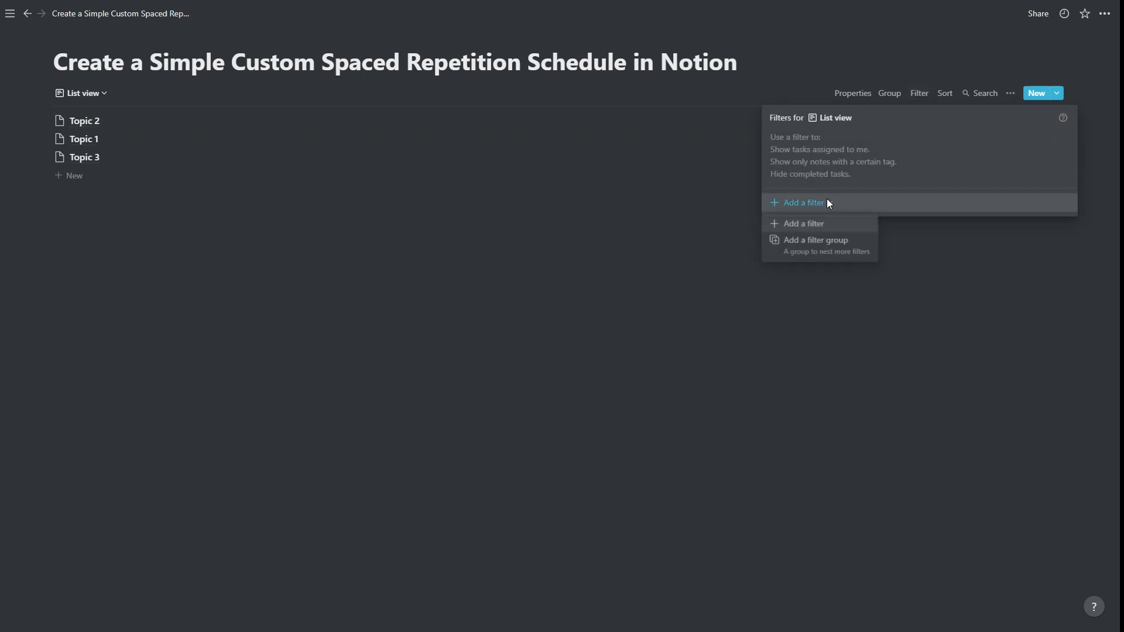
pyautogui.click(799, 226)
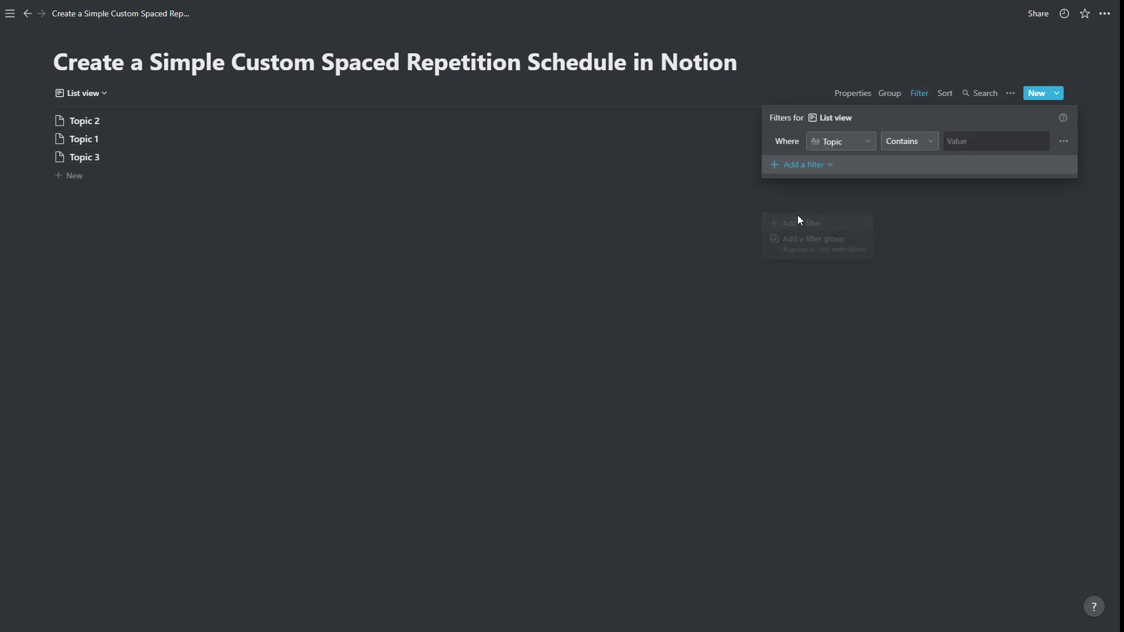
pyautogui.click(830, 149)
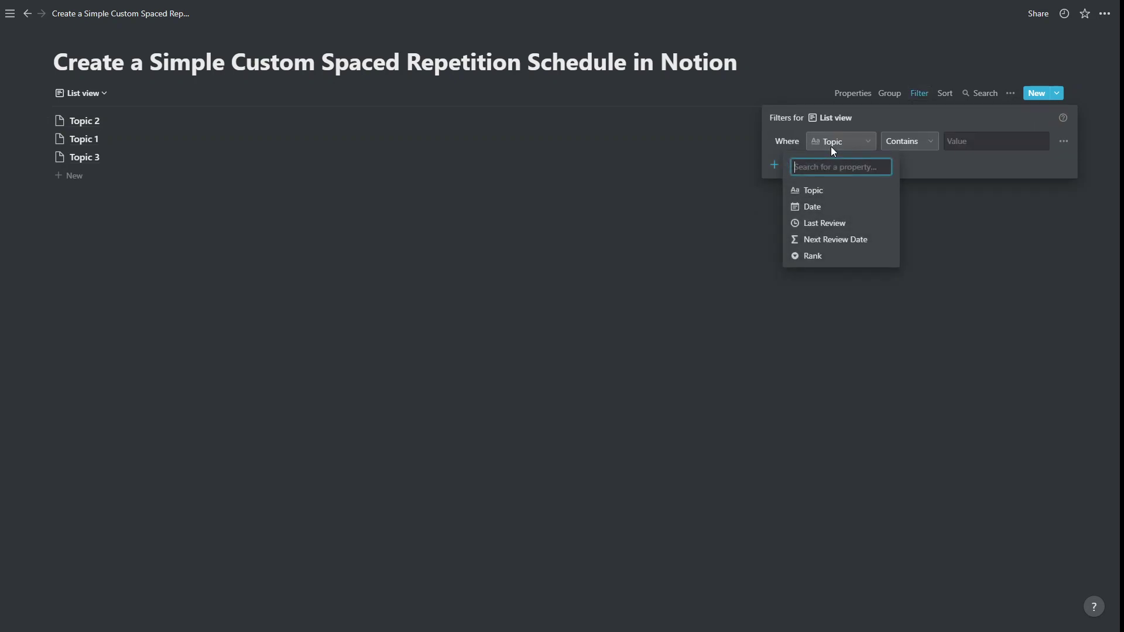
pyautogui.click(850, 240)
# Set the filter condition to Is on or before Today.
pyautogui.click(878, 147)
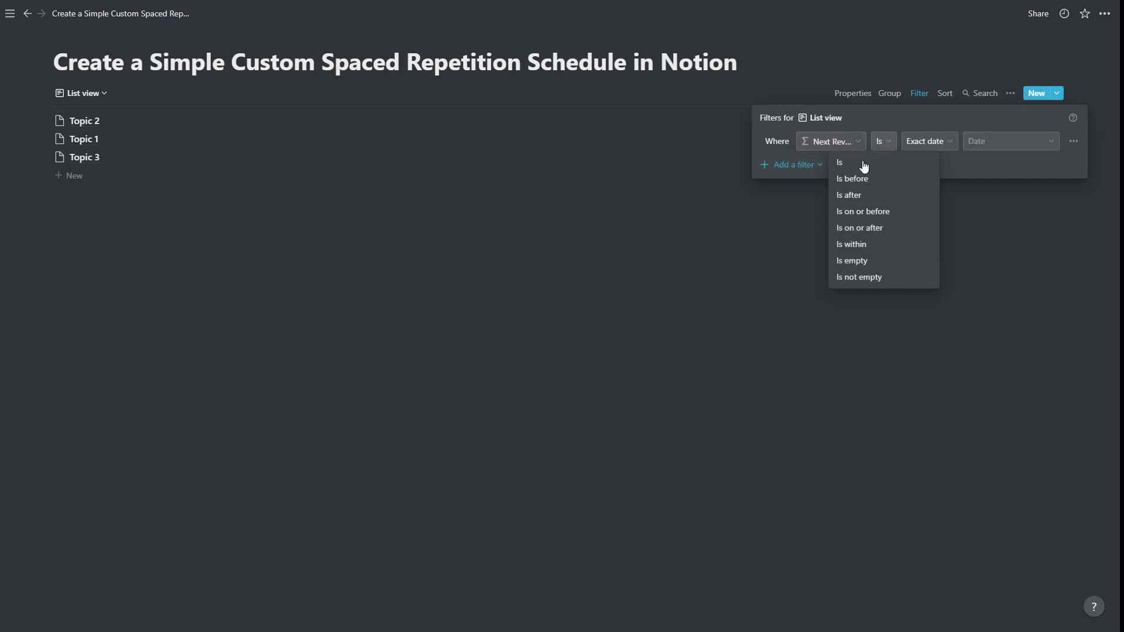
pyautogui.click(926, 146)
pyautogui.click(927, 151)
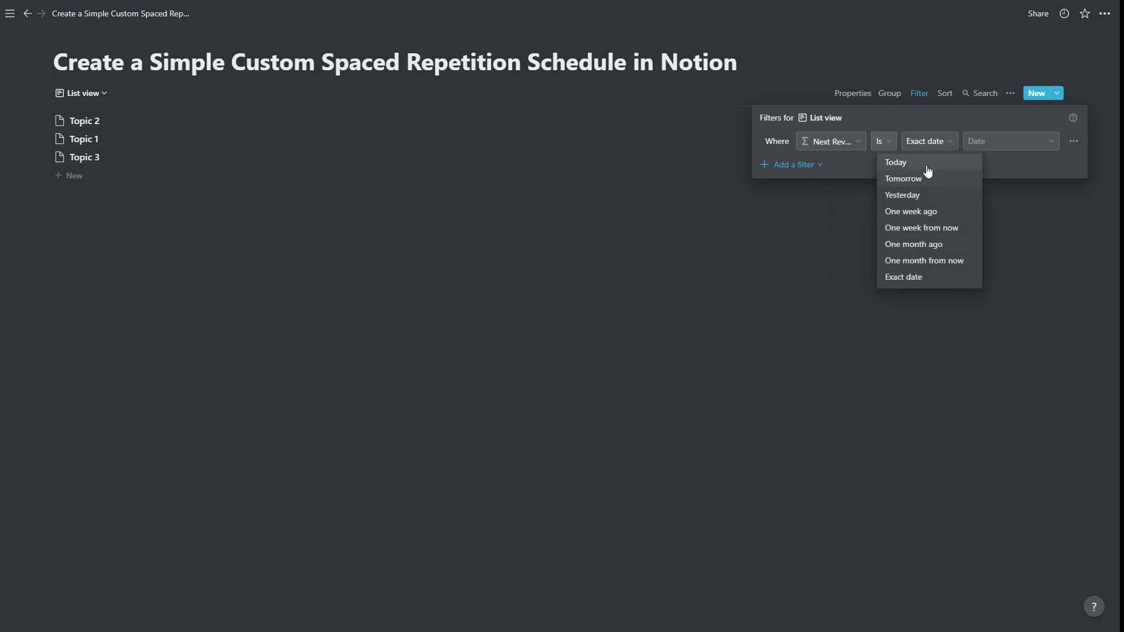
pyautogui.click(926, 165)
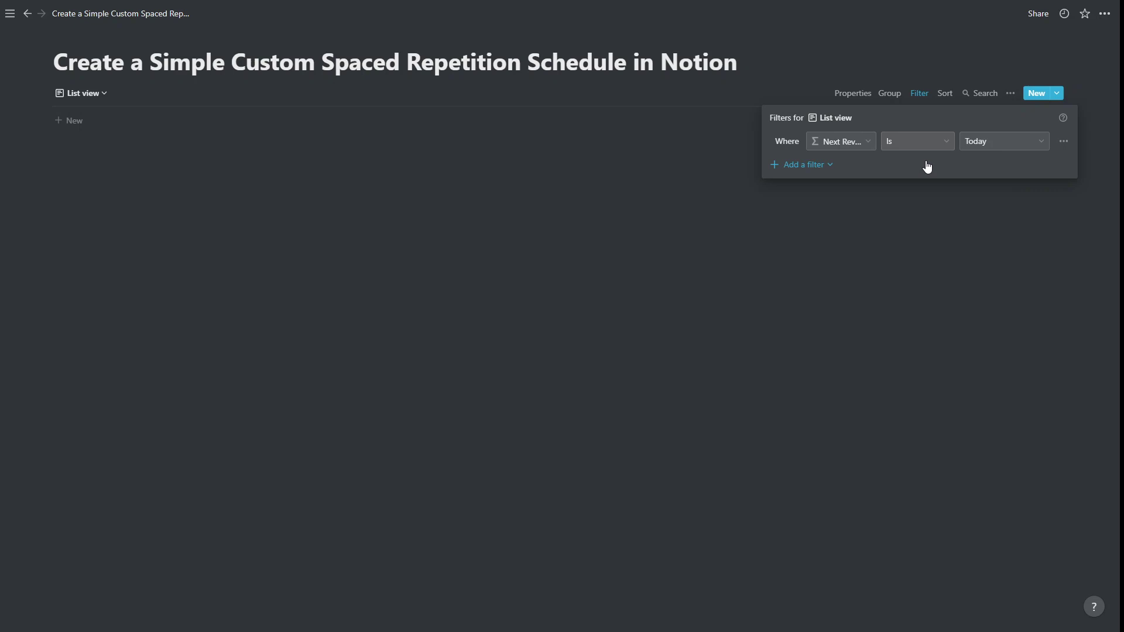
pyautogui.click(918, 142)
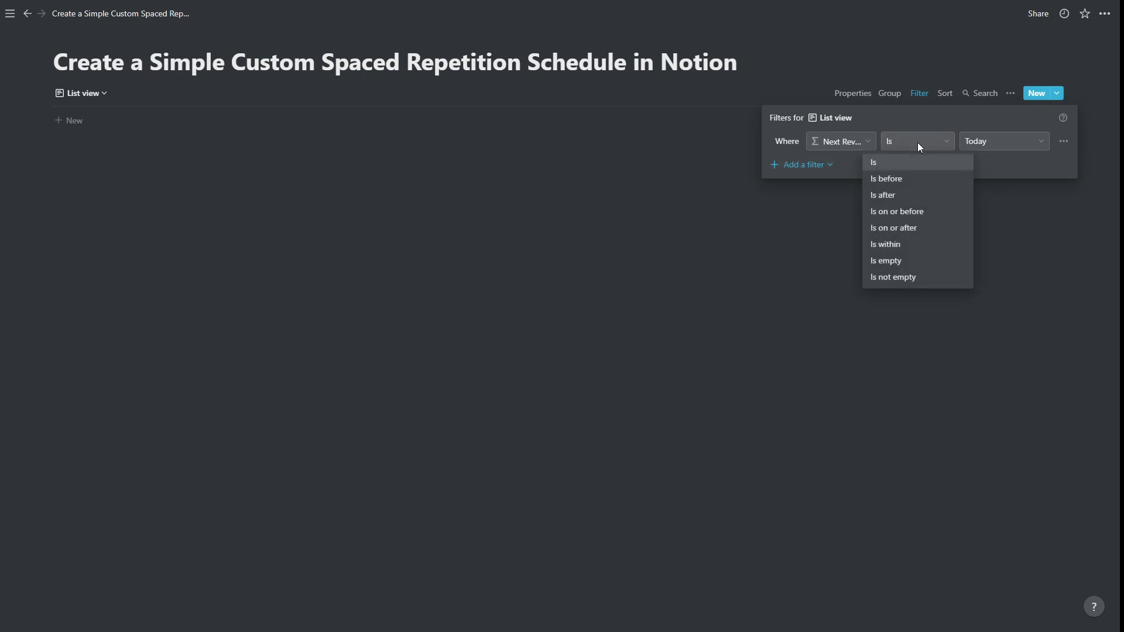
pyautogui.click(919, 212)
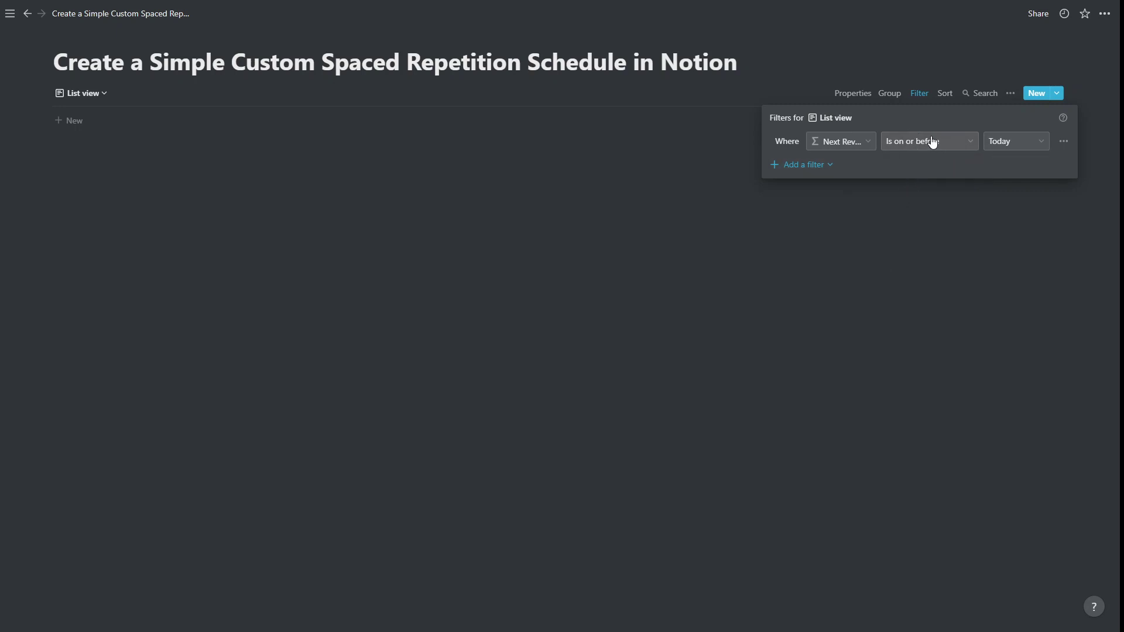
pyautogui.click(783, 85)
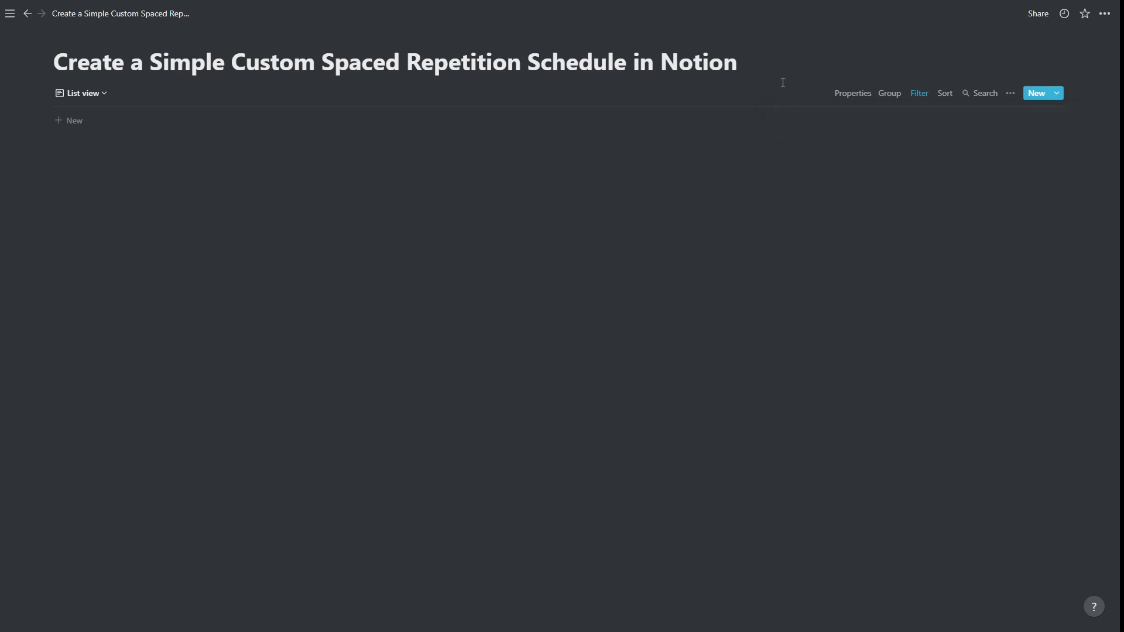
pyautogui.click(96, 95)
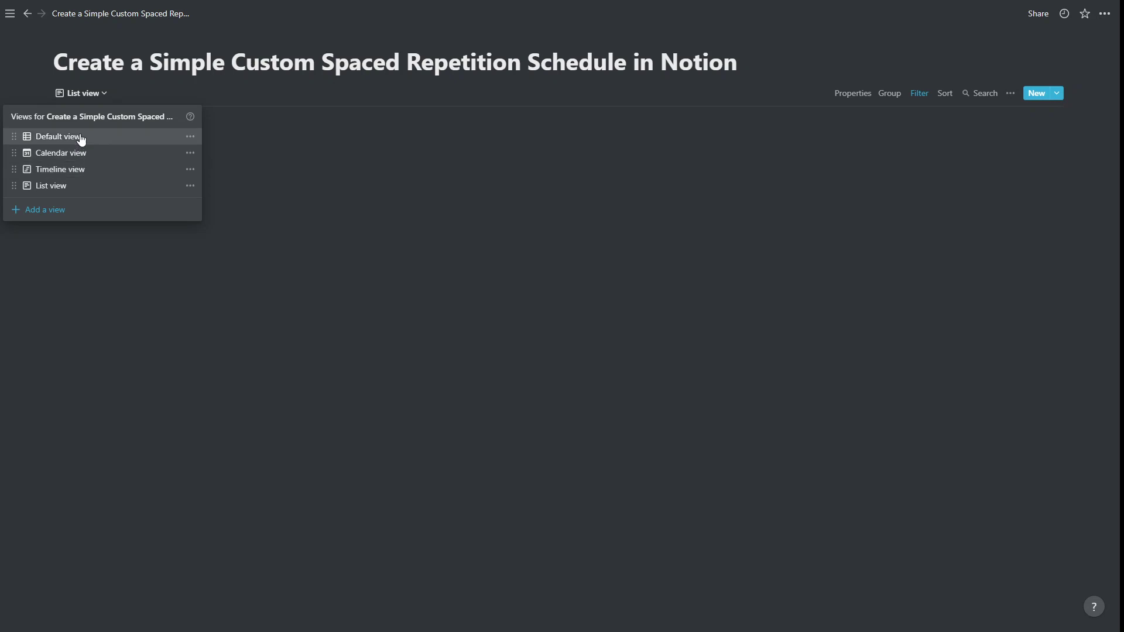
# In the Default table view, set Topic 1 and Topic 3 to Rank 0.
pyautogui.click(105, 143)
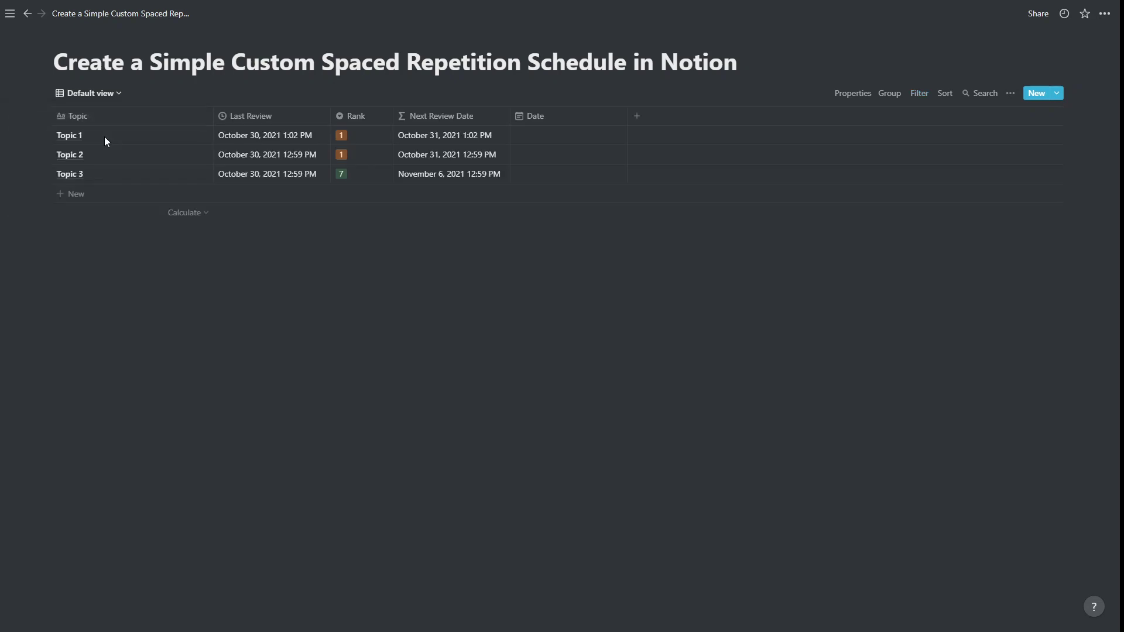
pyautogui.click(356, 135)
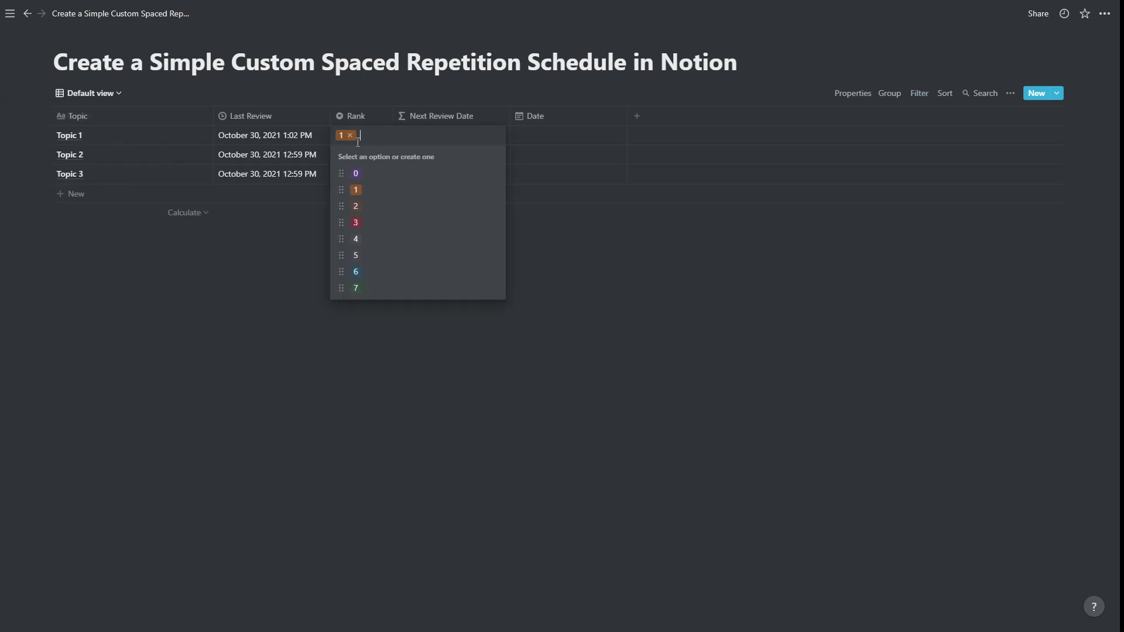
pyautogui.click(356, 173)
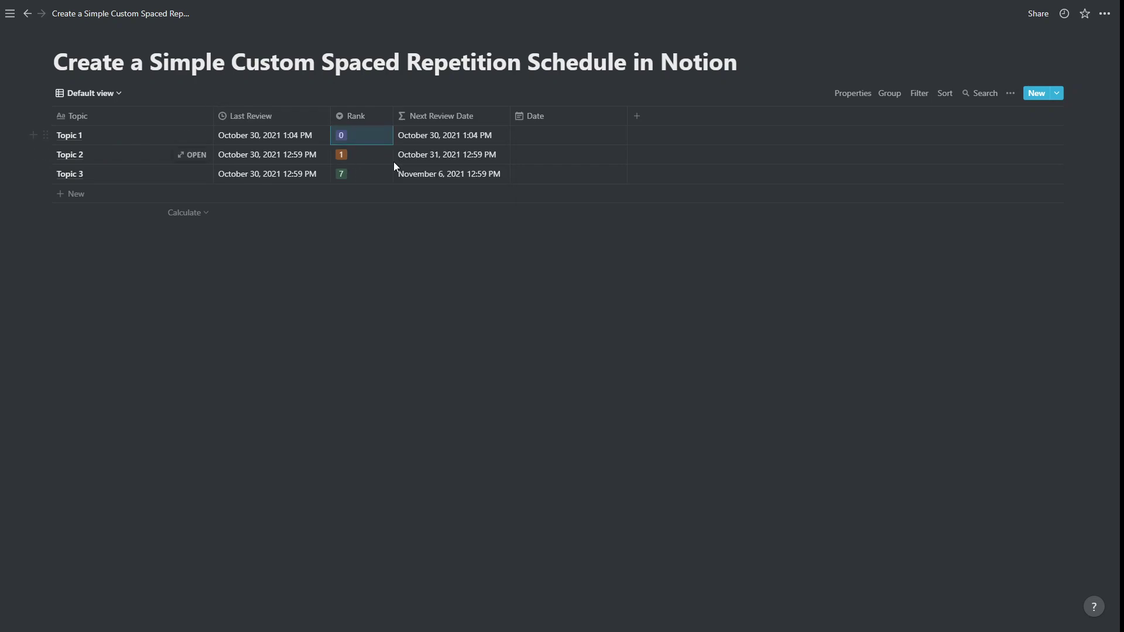
pyautogui.click(368, 175)
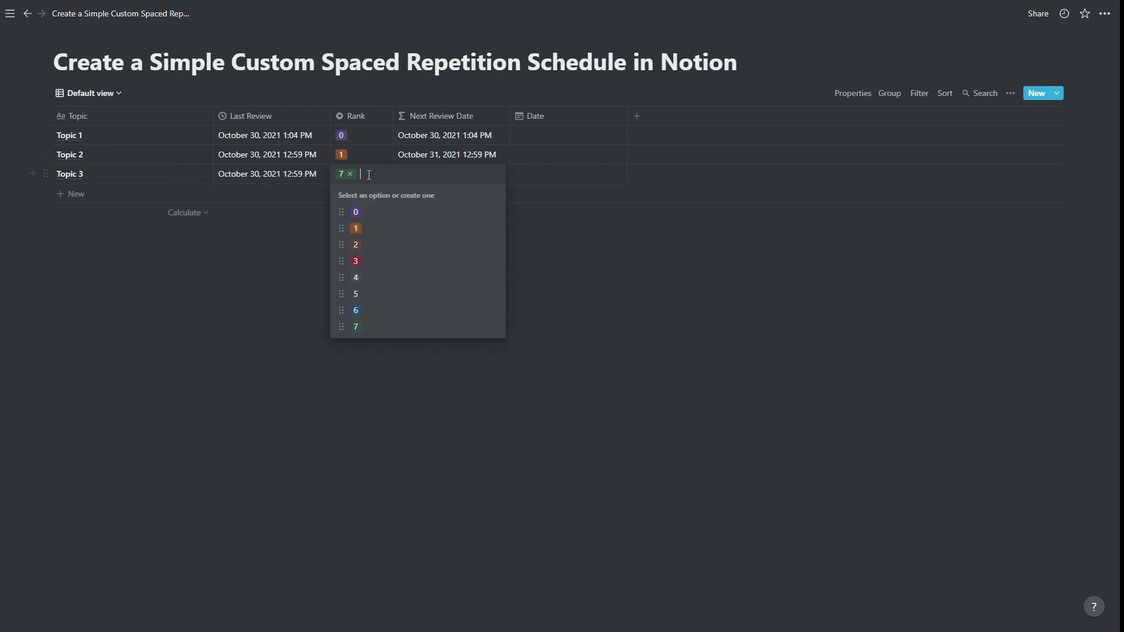
pyautogui.click(369, 213)
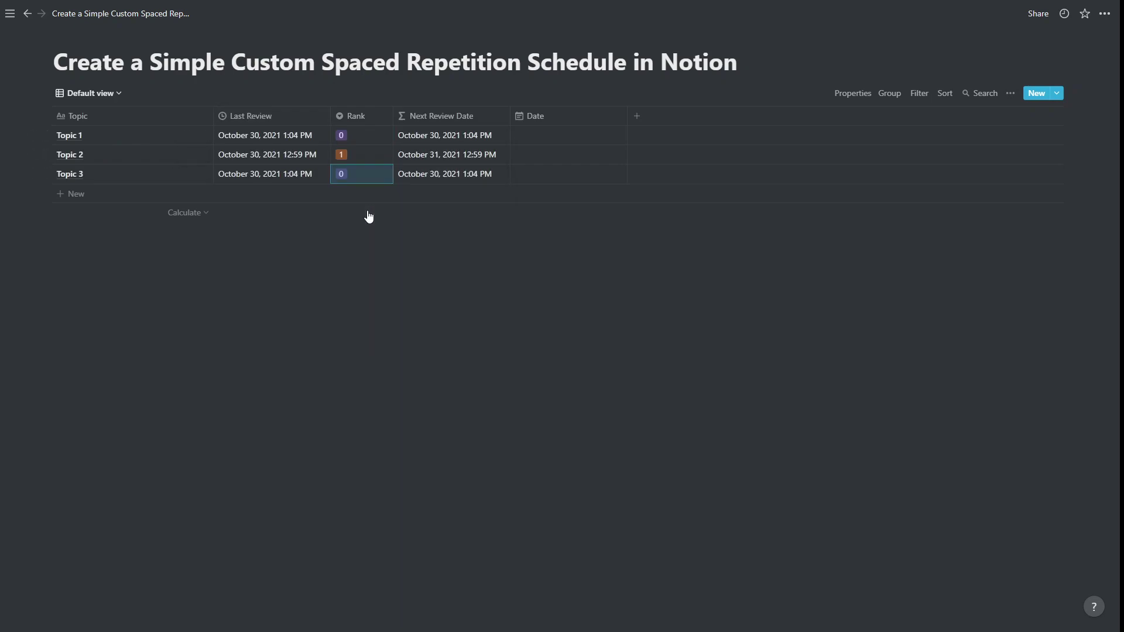
# Switch back to the filtered List view showing Topics 1 and 3 due today.
pyautogui.click(117, 93)
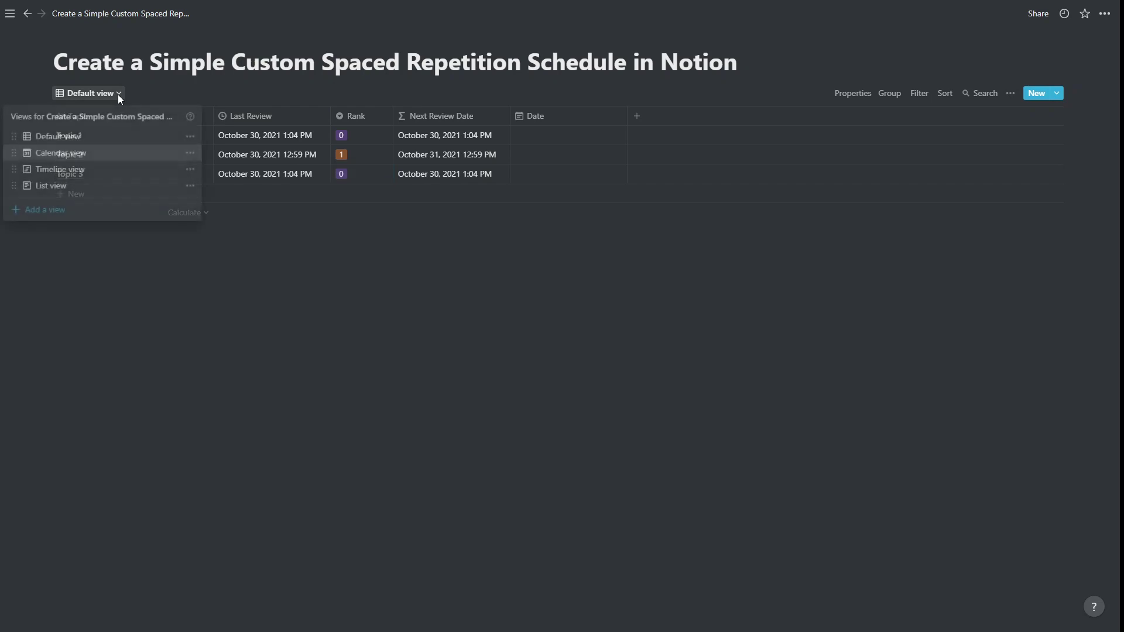
pyautogui.click(114, 187)
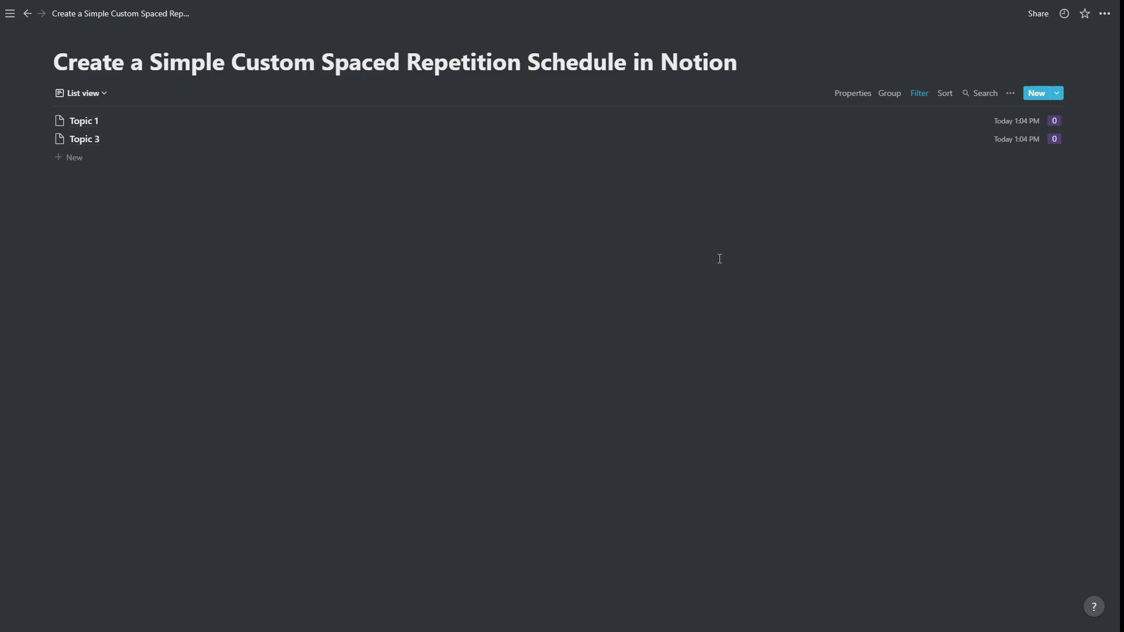
# Group the List view by Rank and move Topic 3 from group 0 into group 1.
pyautogui.click(890, 94)
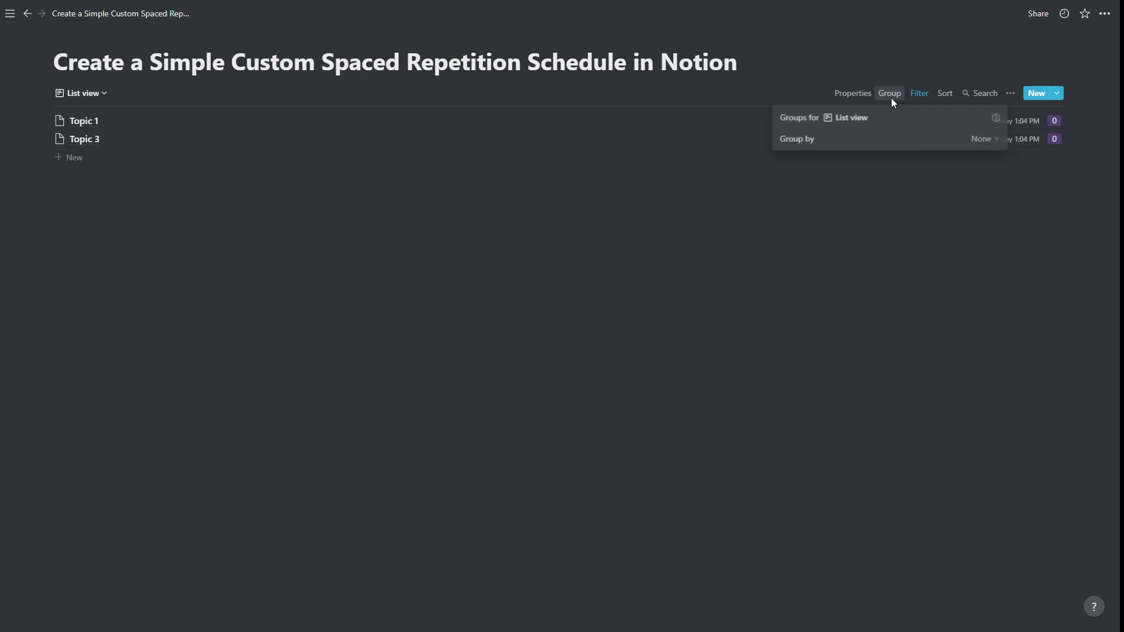
pyautogui.click(925, 142)
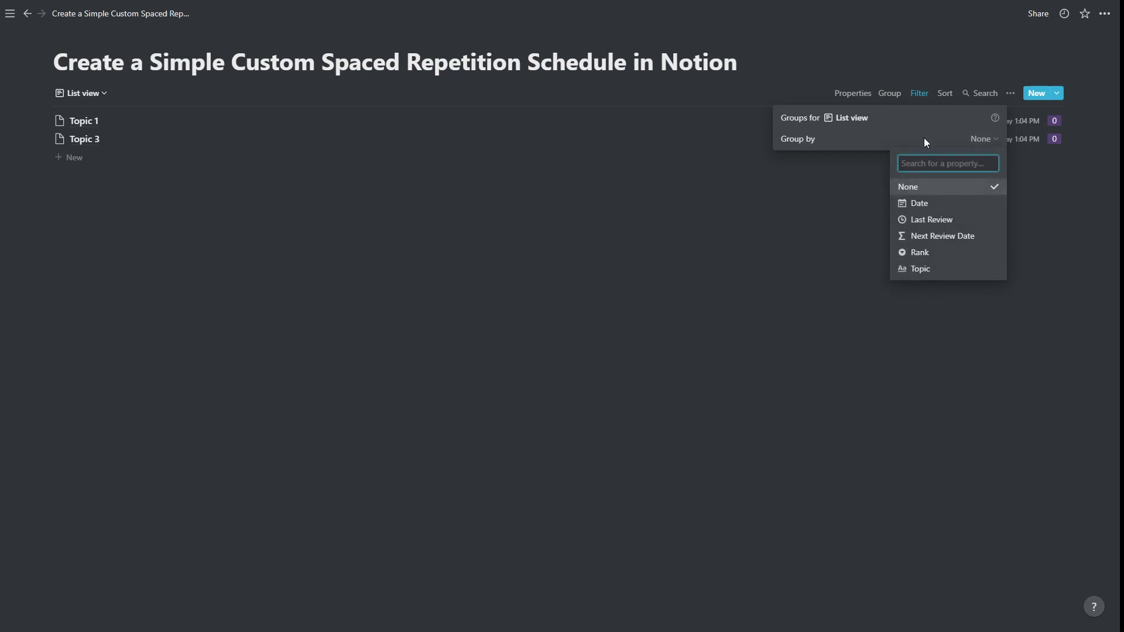
pyautogui.click(943, 259)
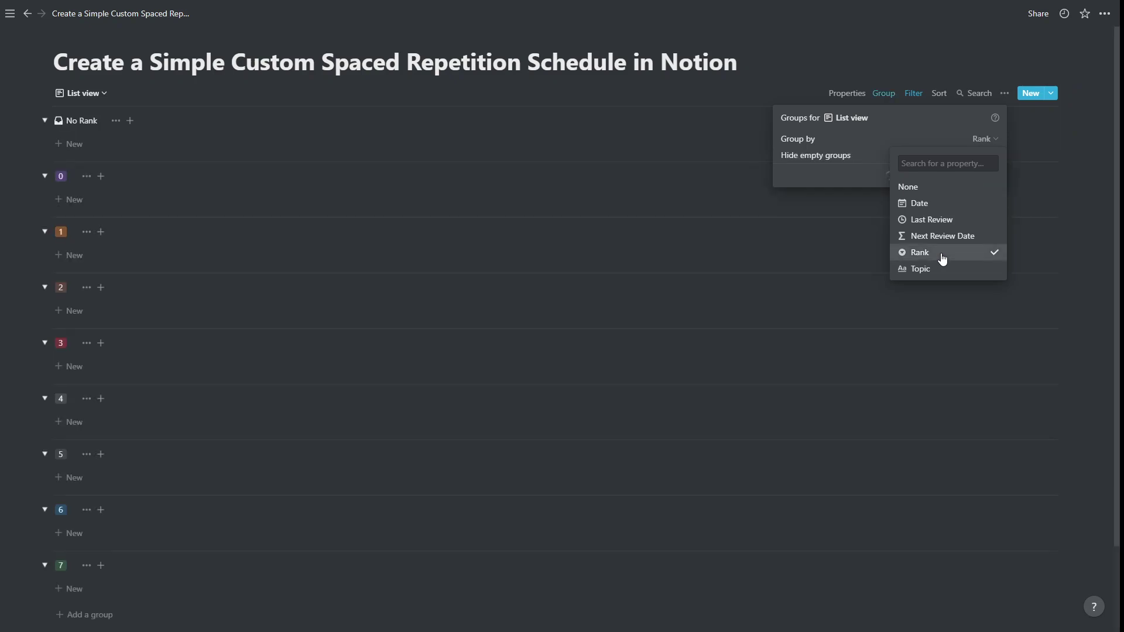
pyautogui.click(793, 63)
pyautogui.click(793, 64)
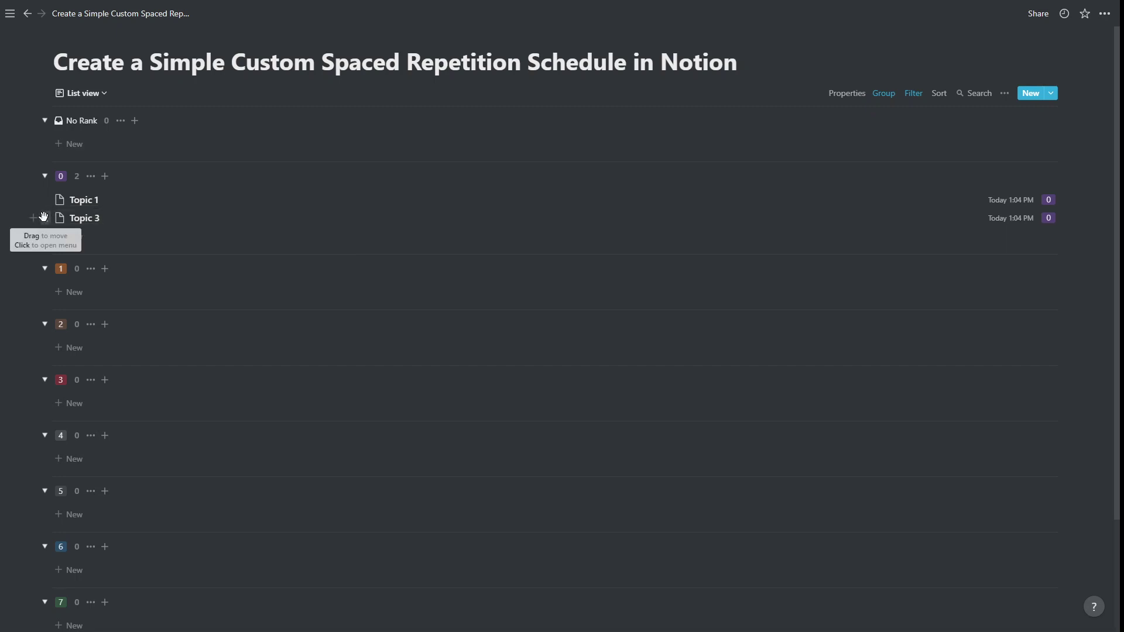
pyautogui.moveTo(44, 216); pyautogui.dragTo(75, 285)
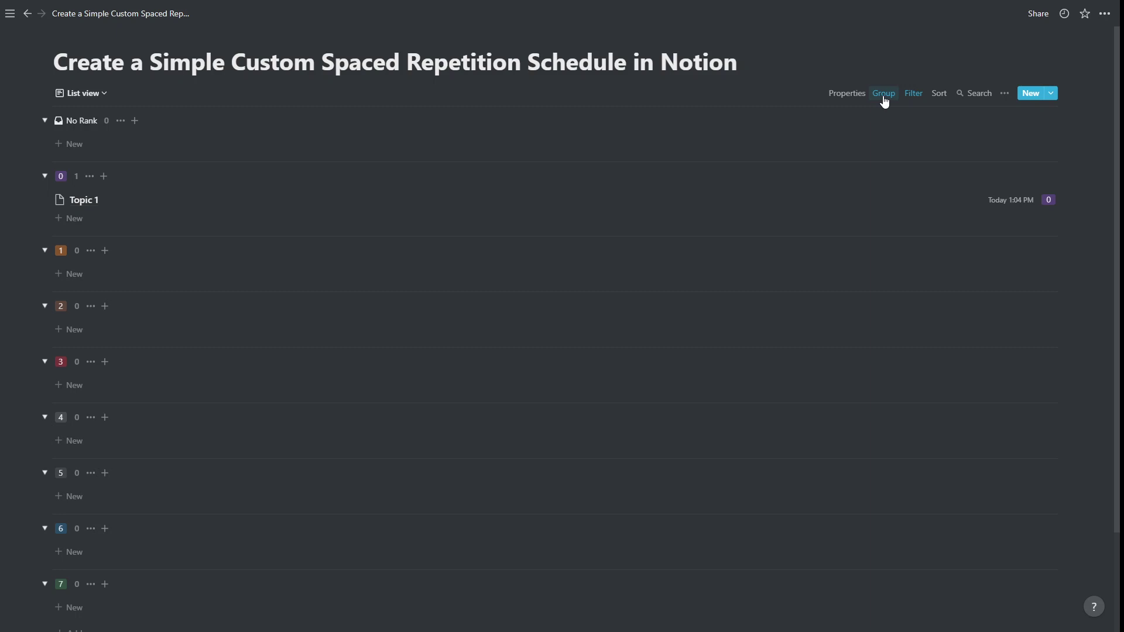
# Change the List view grouping from Rank to Next Review Date by Week.
pyautogui.click(884, 97)
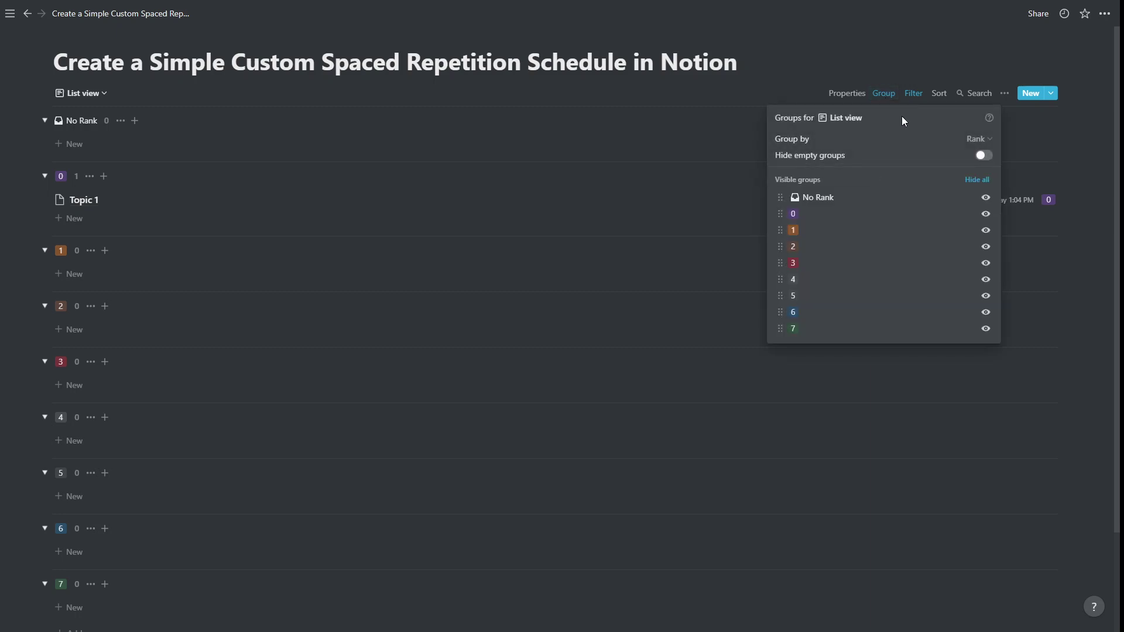
pyautogui.click(968, 141)
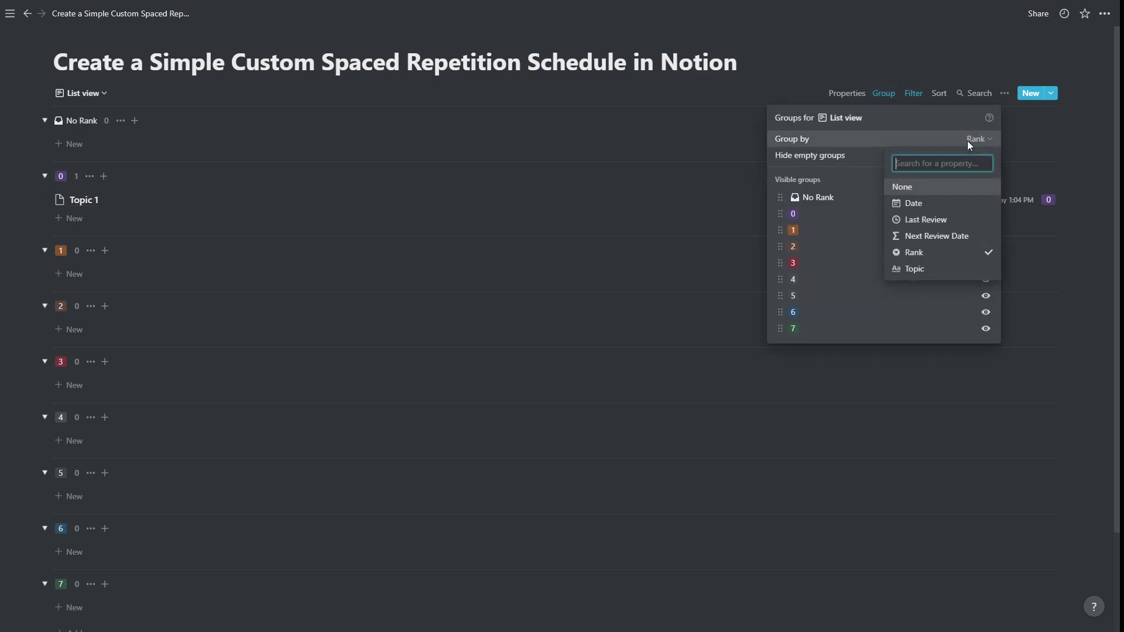
pyautogui.click(985, 238)
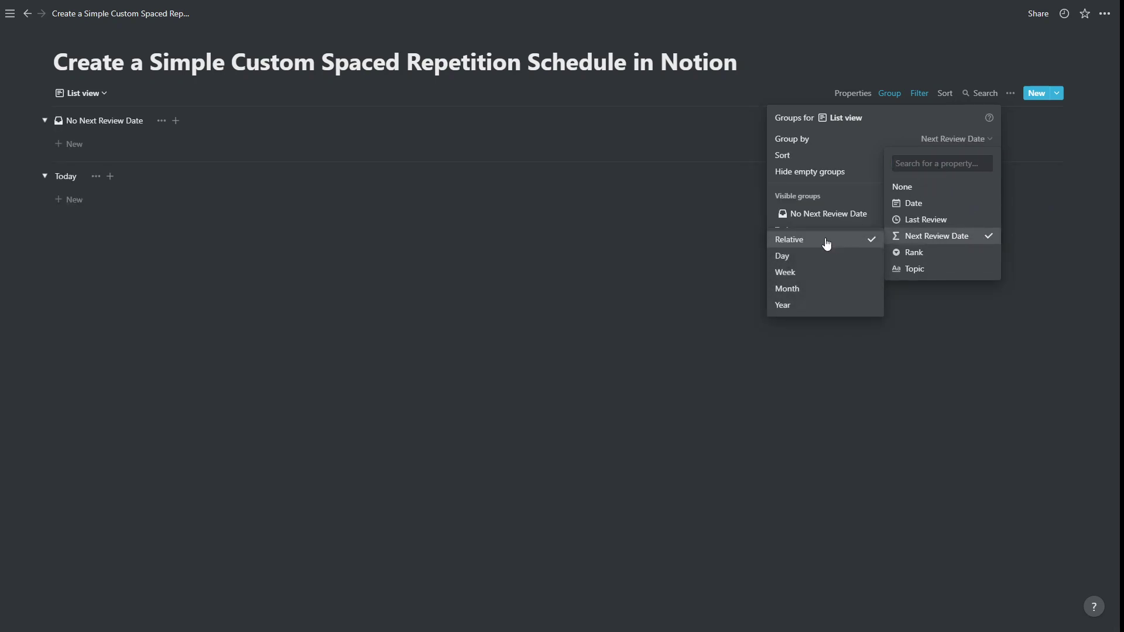
pyautogui.click(811, 275)
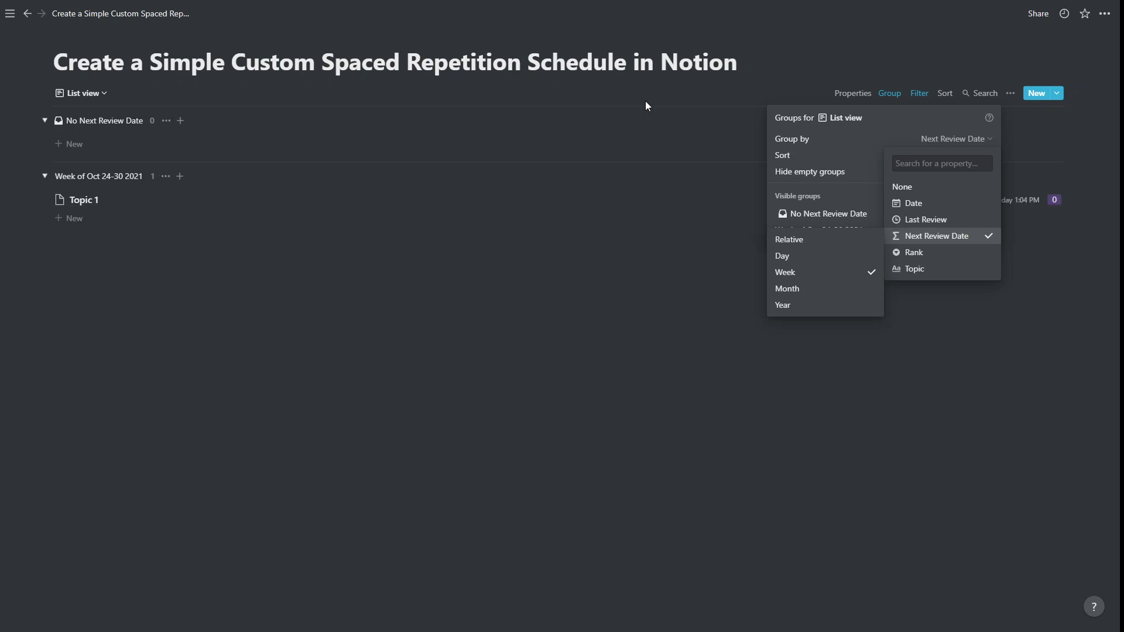
pyautogui.press('Escape')
pyautogui.press('Escape')
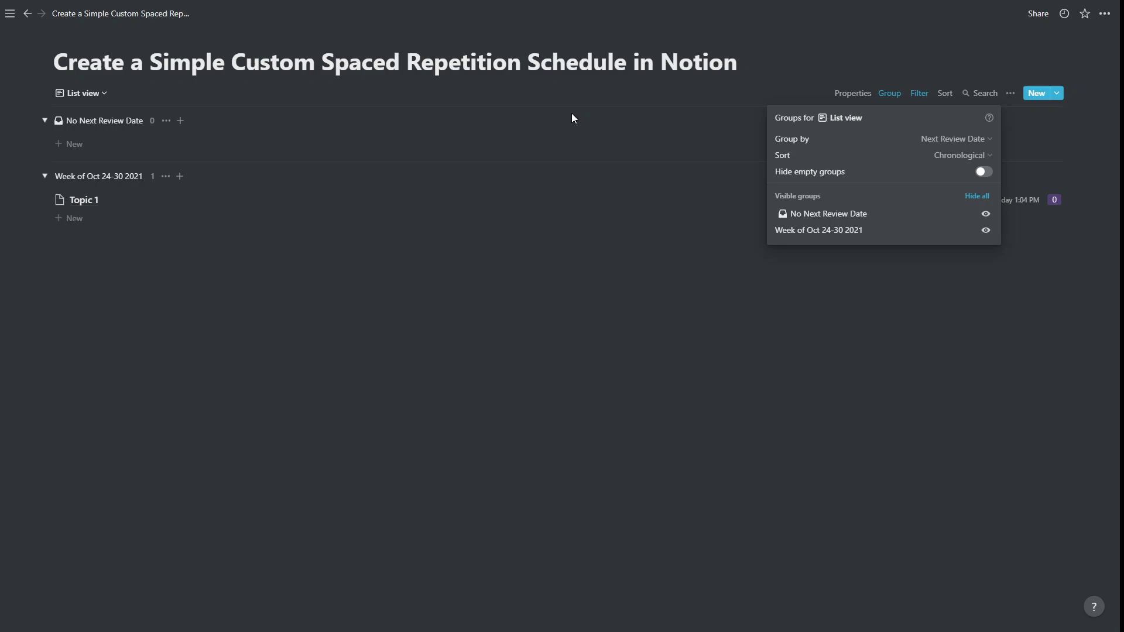
pyautogui.click(572, 114)
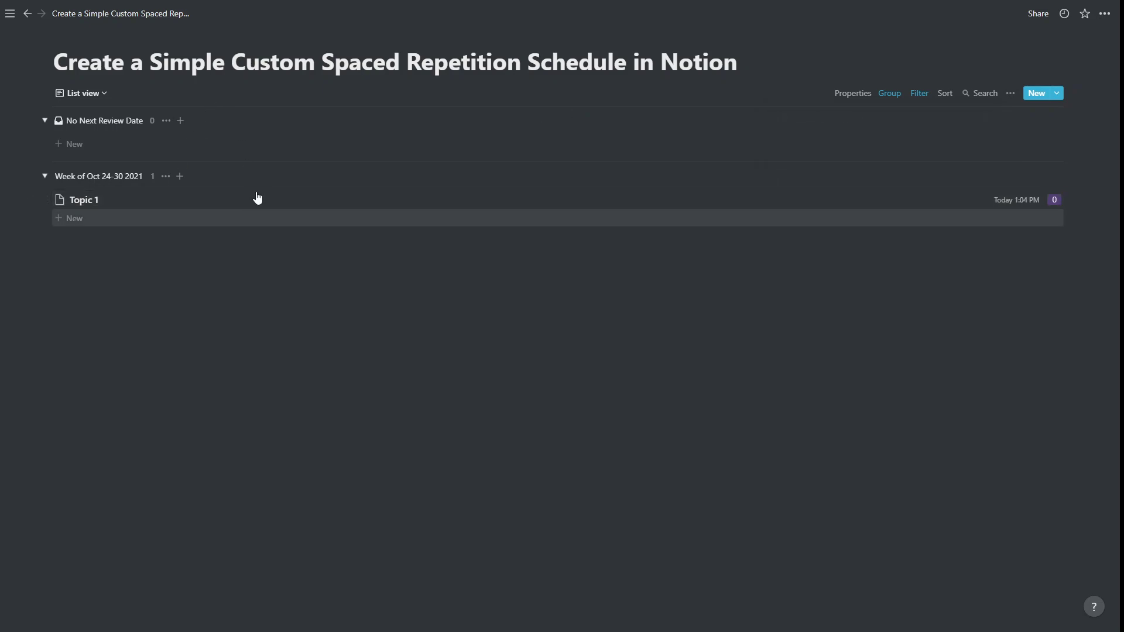
# Remove the Next Review Date on-or-before-Today filter from the List view.
pyautogui.click(918, 94)
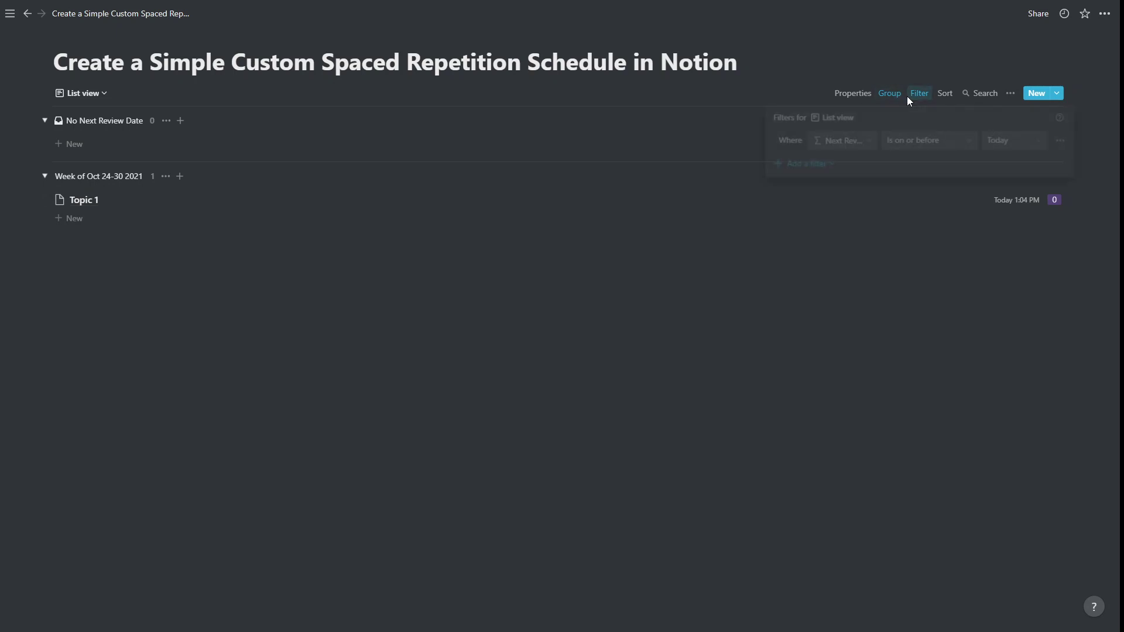
pyautogui.click(1062, 141)
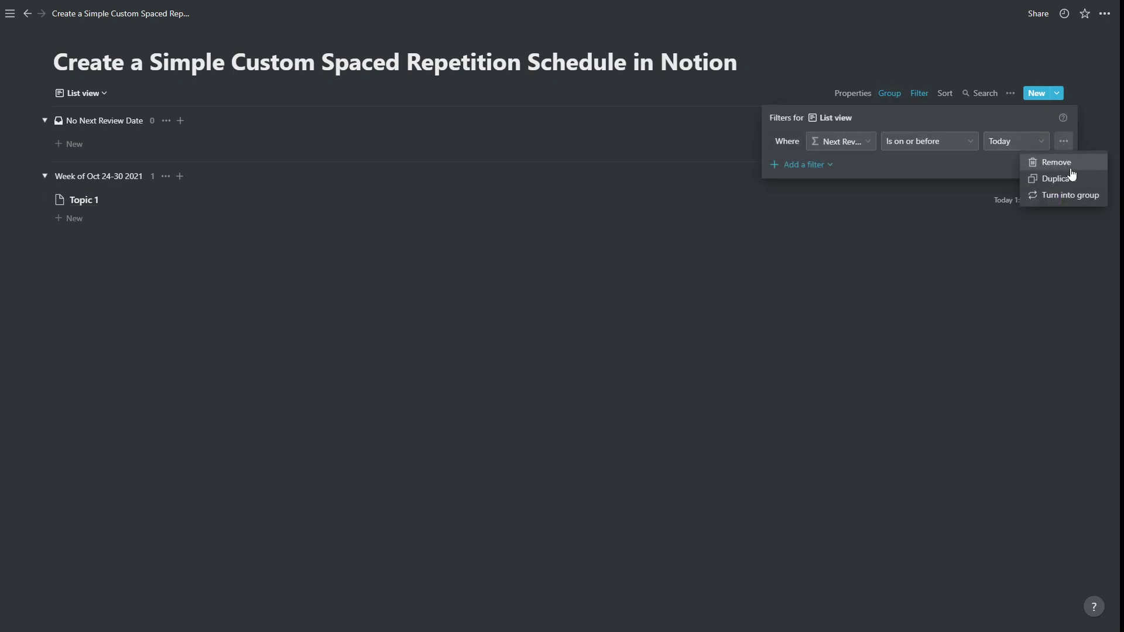
pyautogui.click(1069, 165)
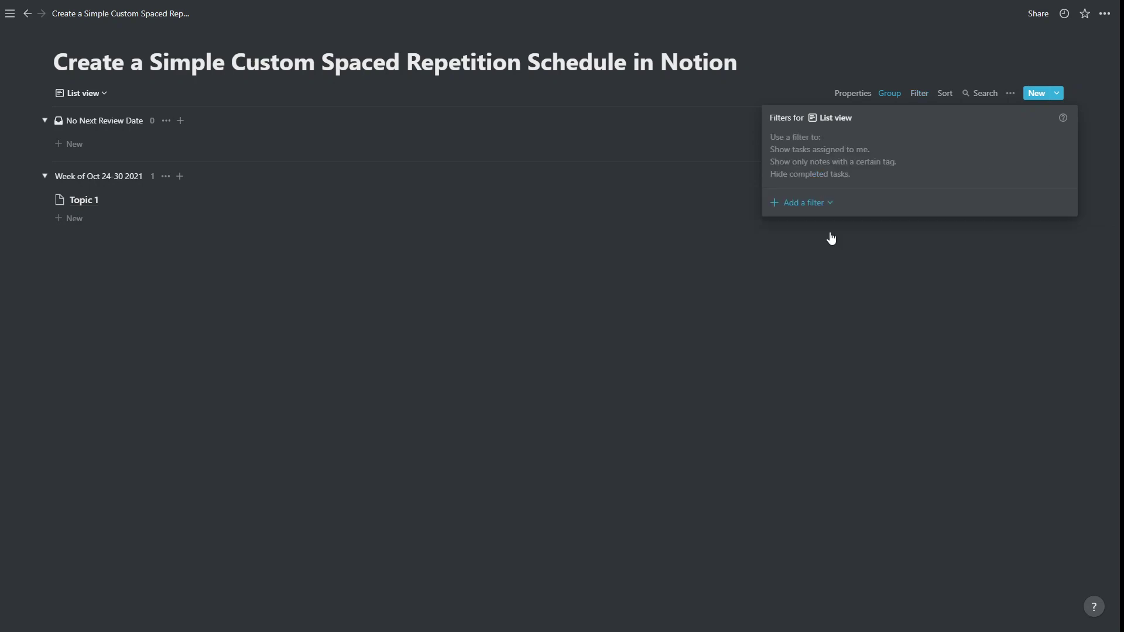
pyautogui.click(659, 340)
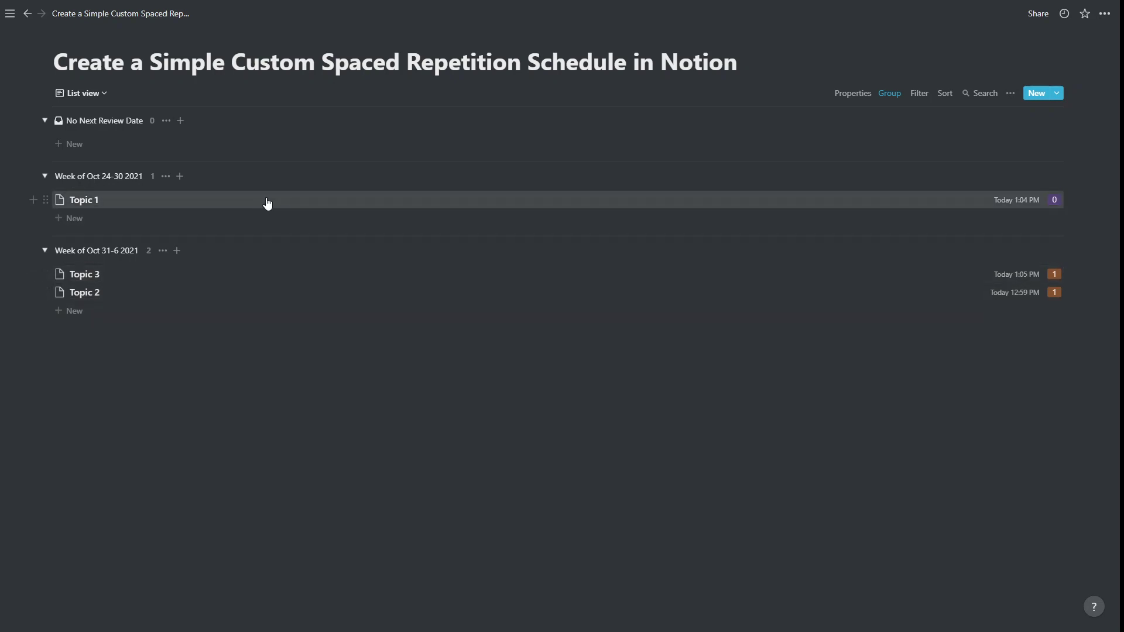
# Create and assign a new Rank option 8 on Topic 2's page.
pyautogui.click(286, 299)
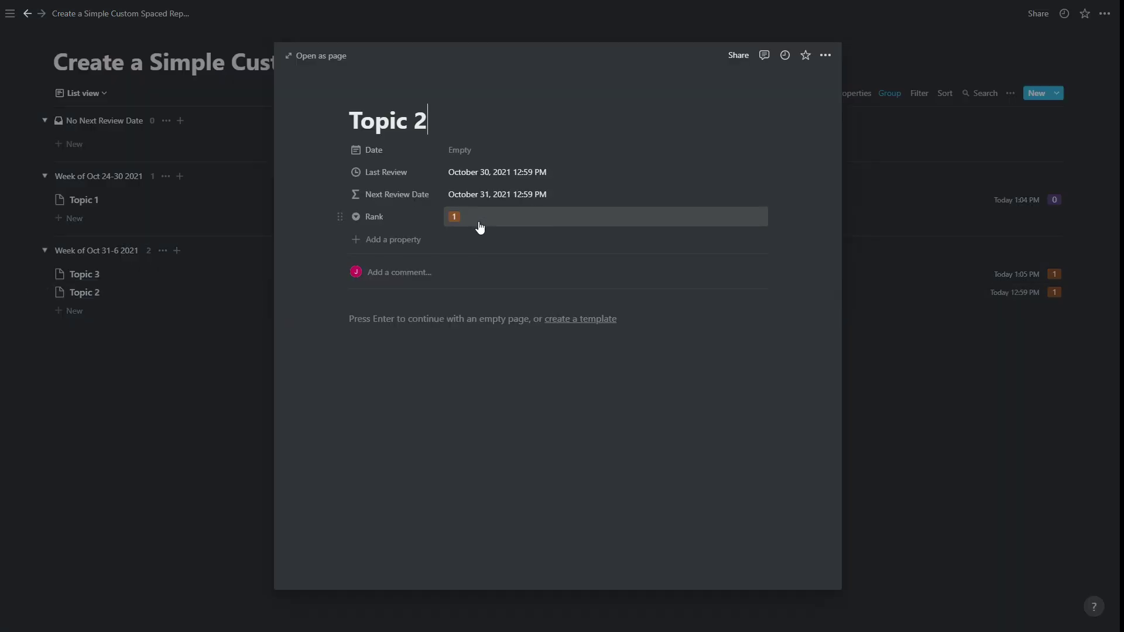
pyautogui.click(480, 226)
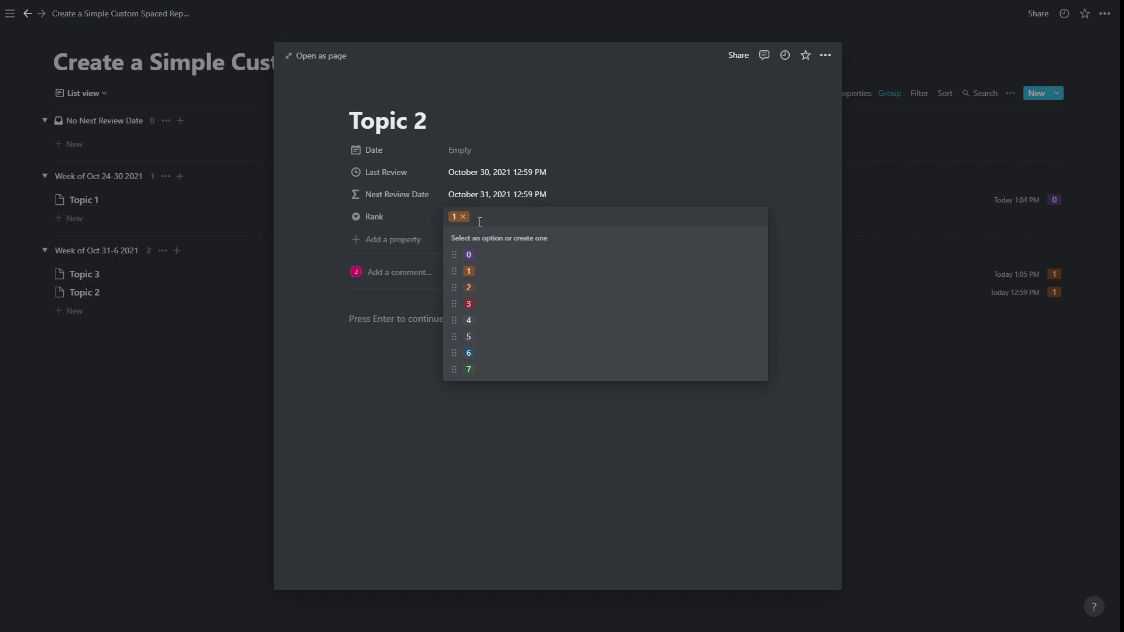
pyautogui.write('8')
pyautogui.press('Return')
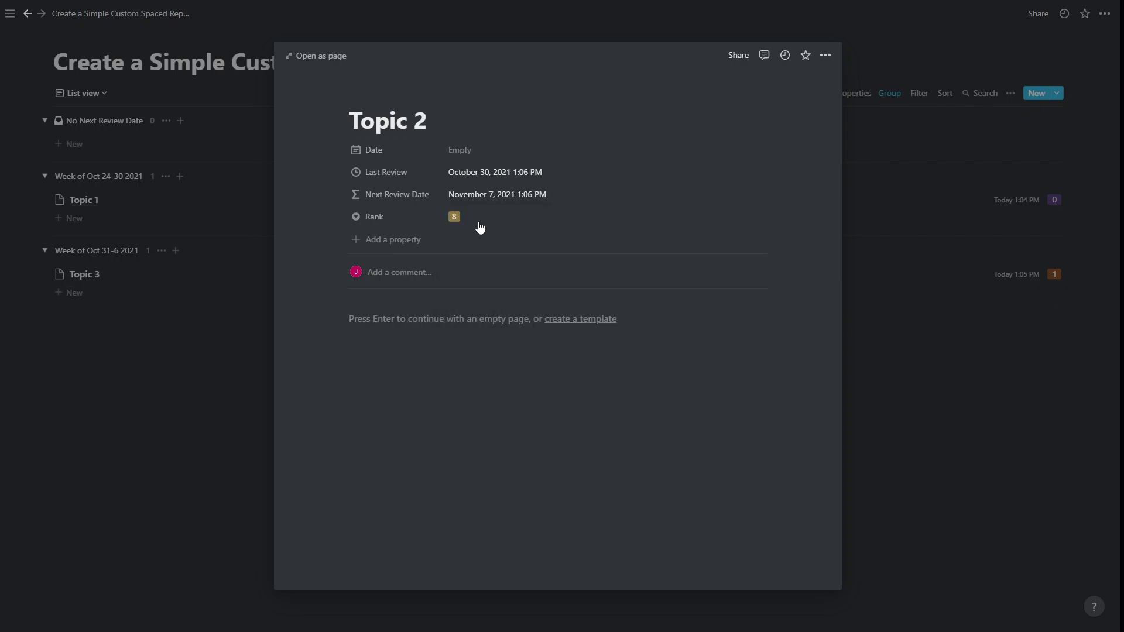
pyautogui.click(195, 360)
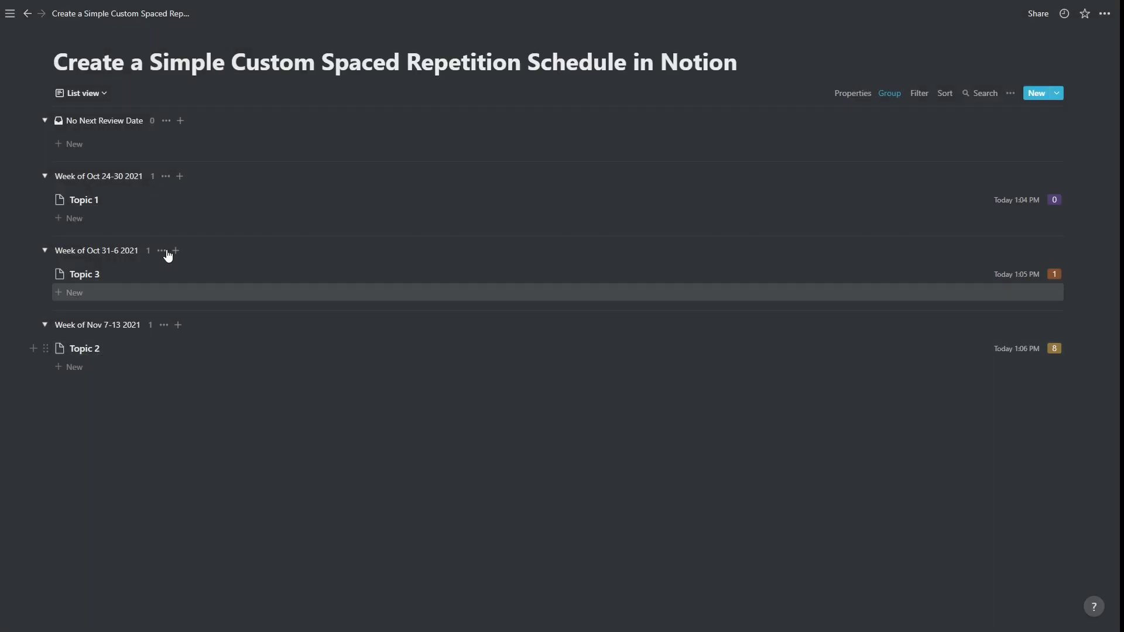
# In the Default table view, change Topic 2's Rank to 0 and Topic 1's Rank to 2.
pyautogui.click(97, 95)
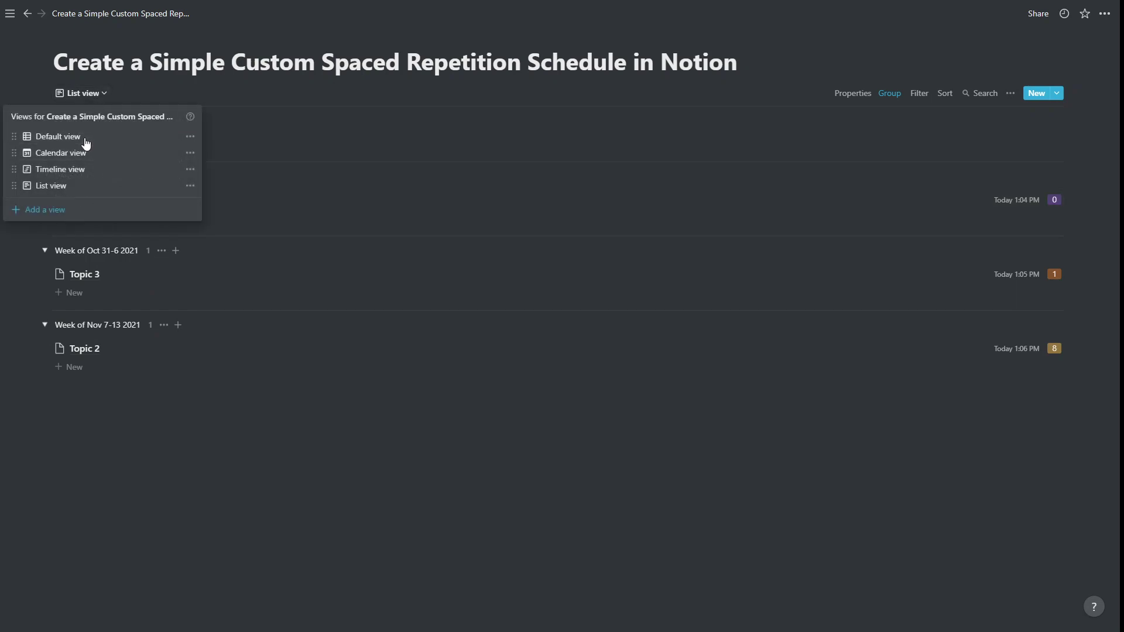
pyautogui.click(85, 138)
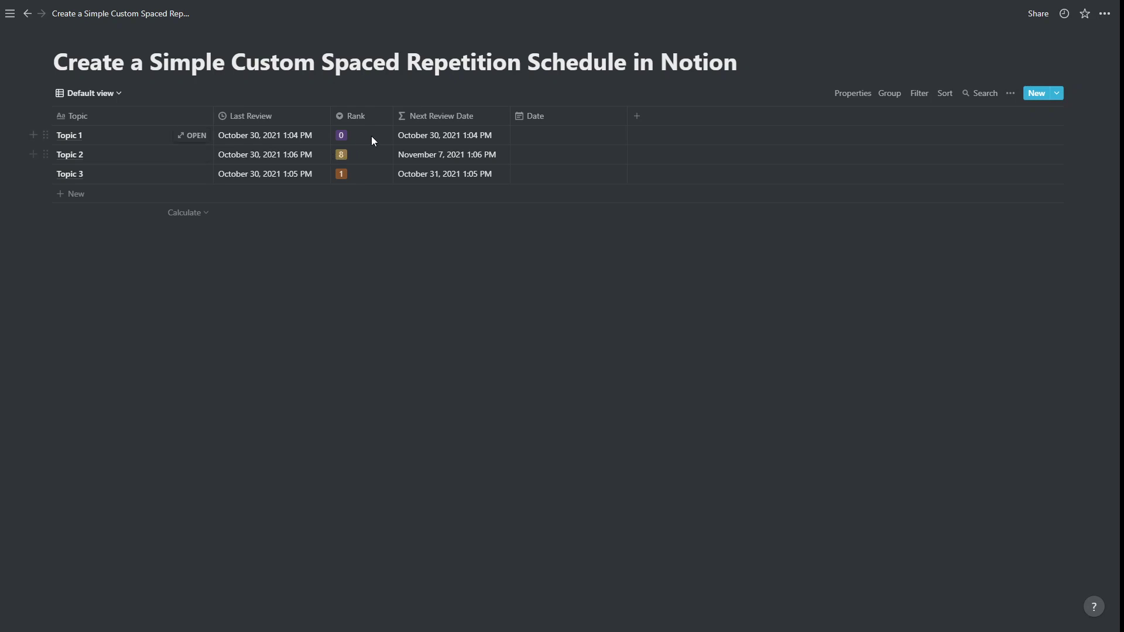
pyautogui.click(364, 159)
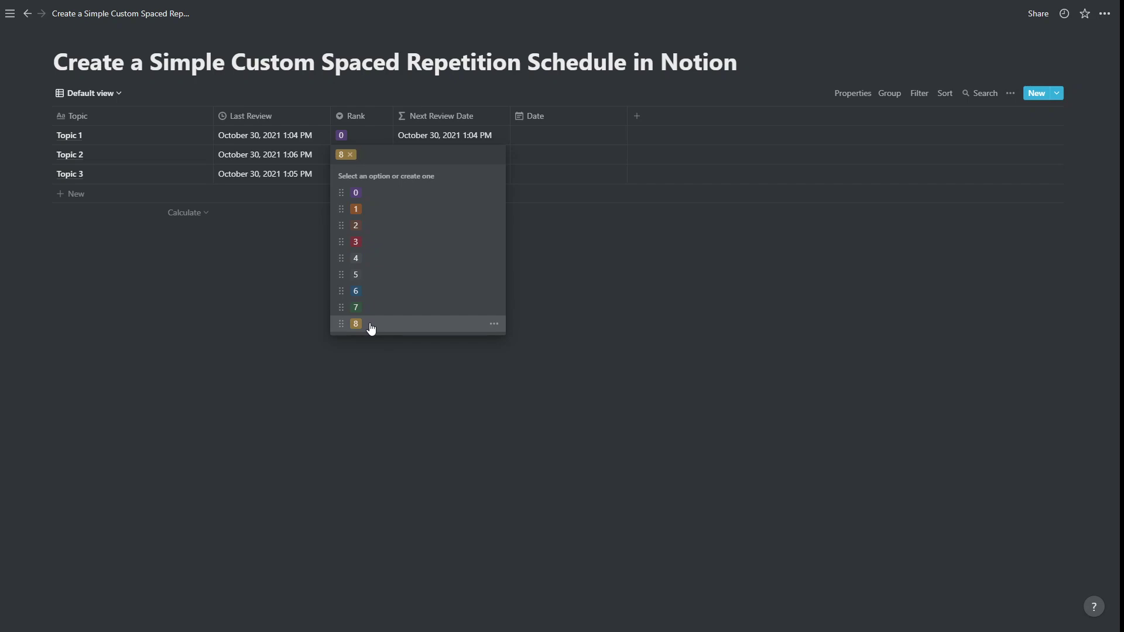
pyautogui.click(274, 301)
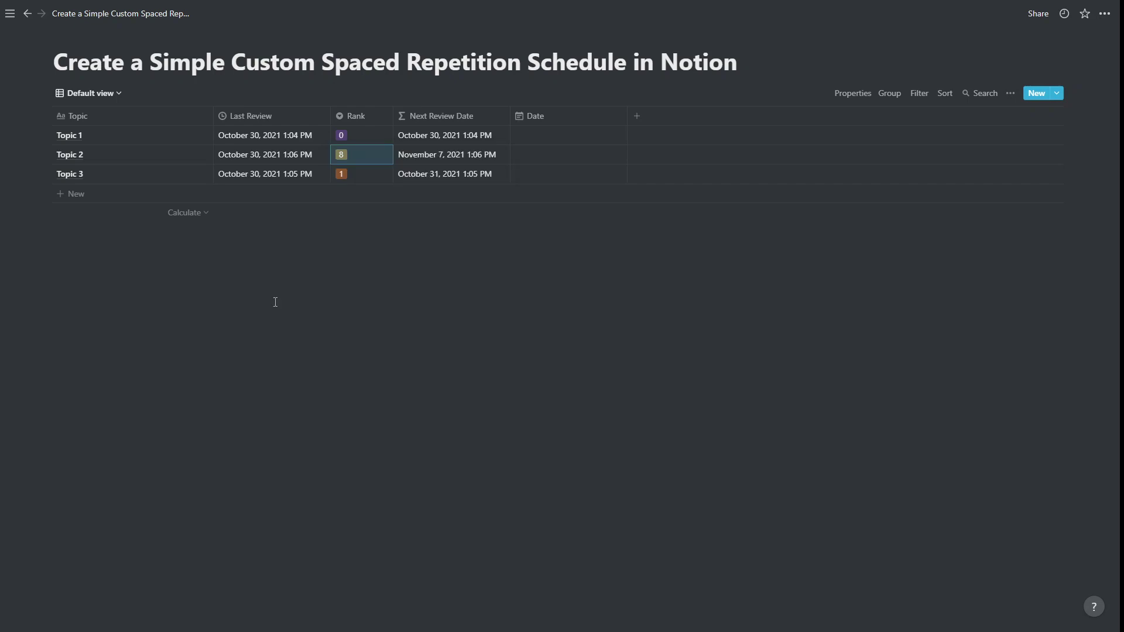
pyautogui.click(360, 153)
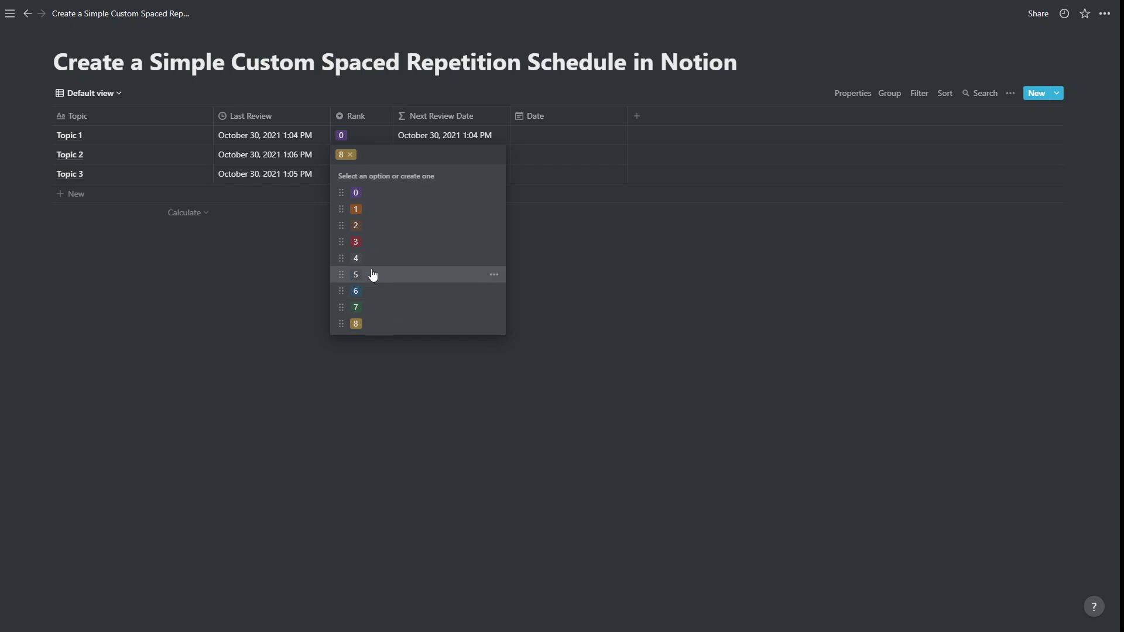
pyautogui.click(392, 197)
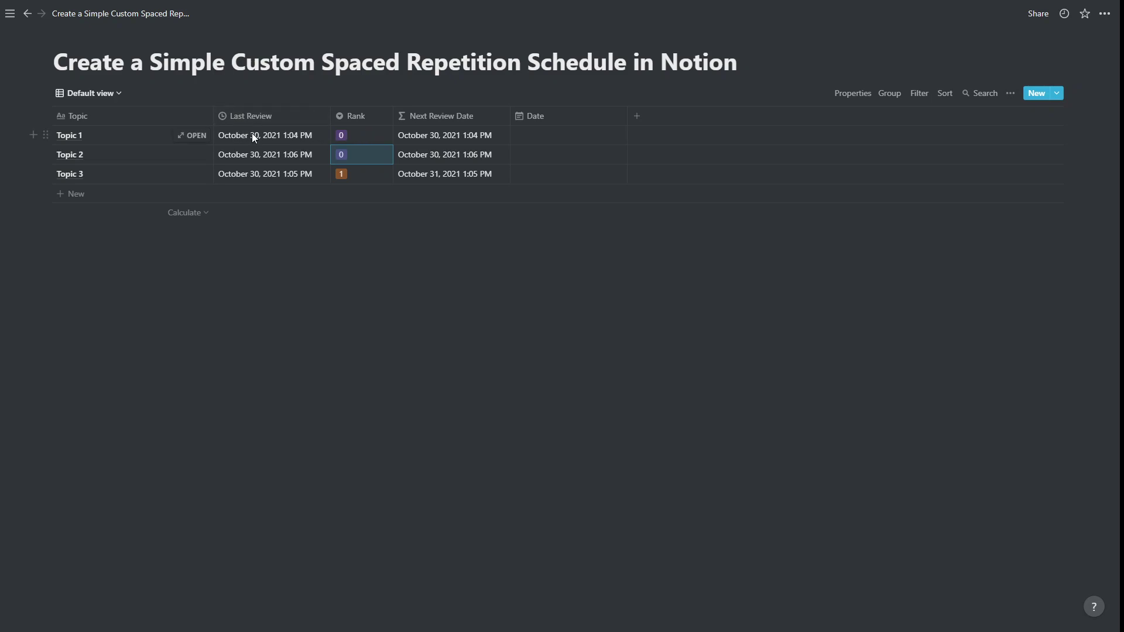
pyautogui.click(368, 135)
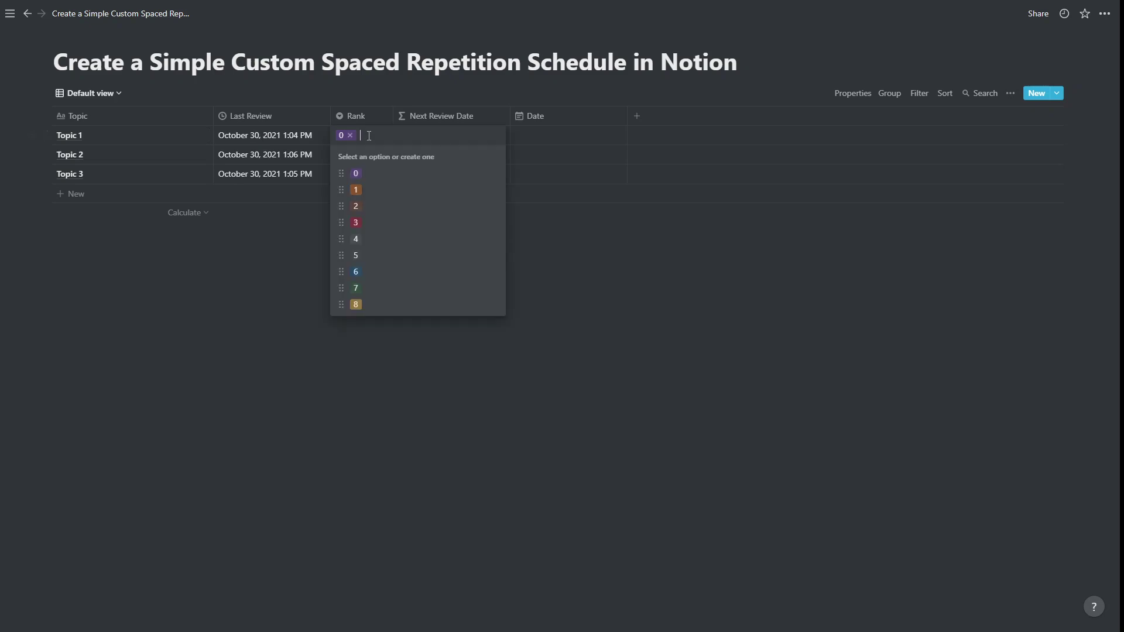
pyautogui.click(372, 207)
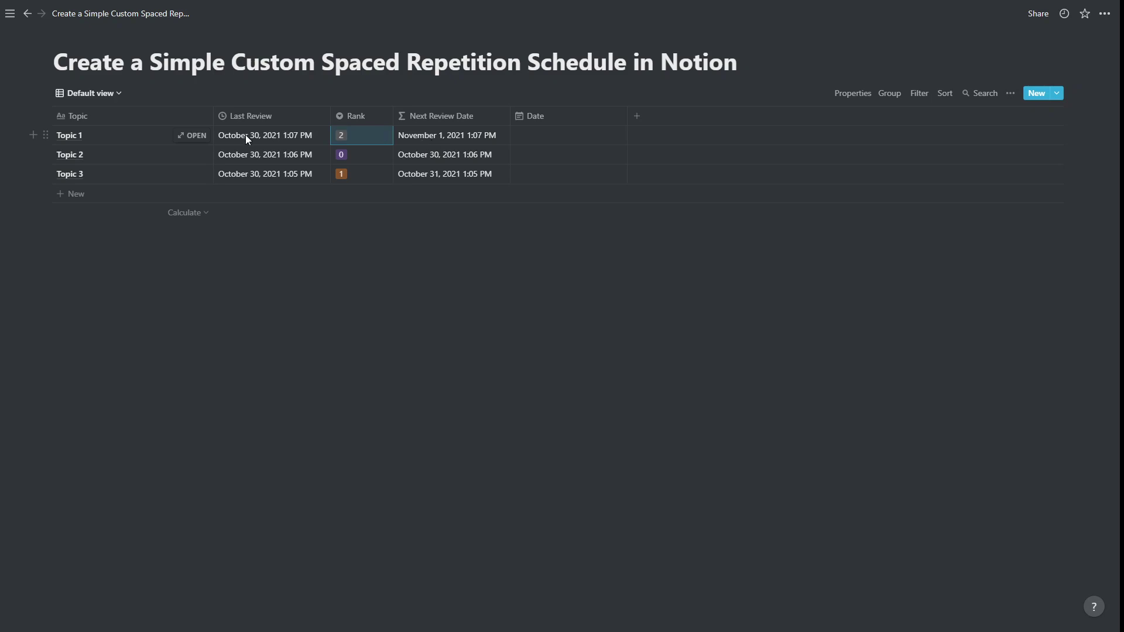
# Open Topic 1's page and type 'Notes' into its body.
pyautogui.click(192, 138)
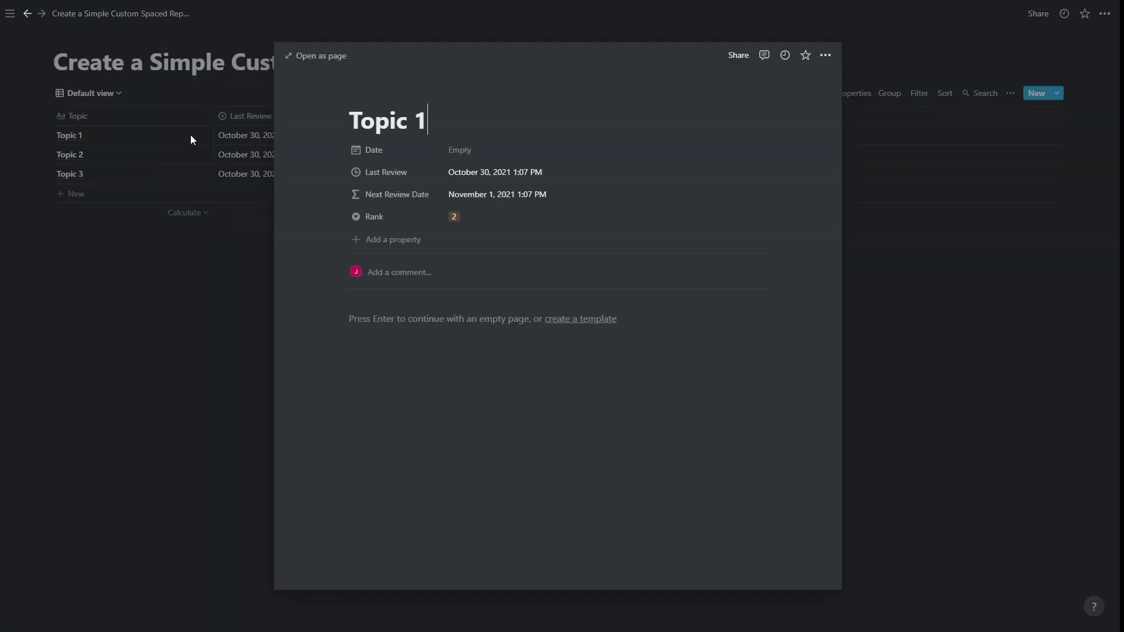
pyautogui.click(412, 322)
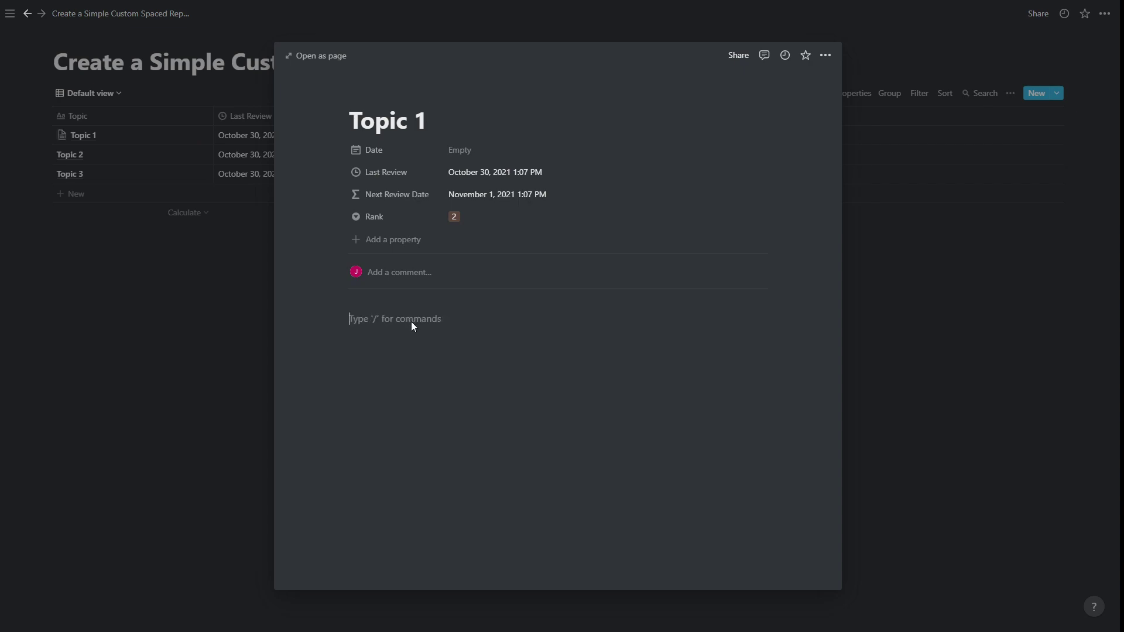
pyautogui.write('Notes')
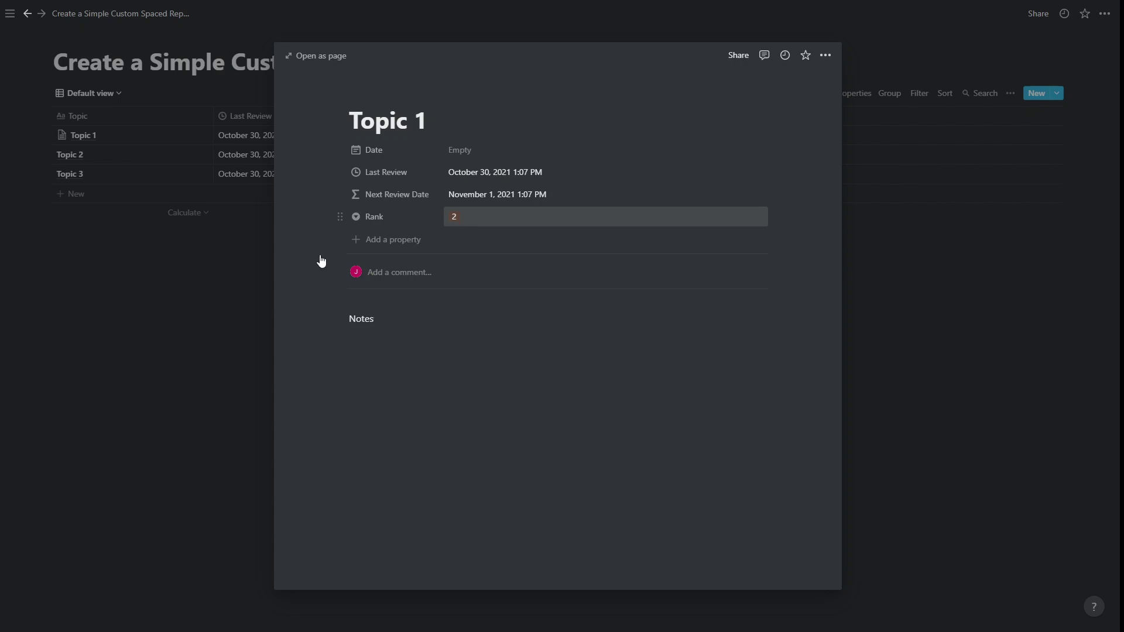
pyautogui.click(225, 291)
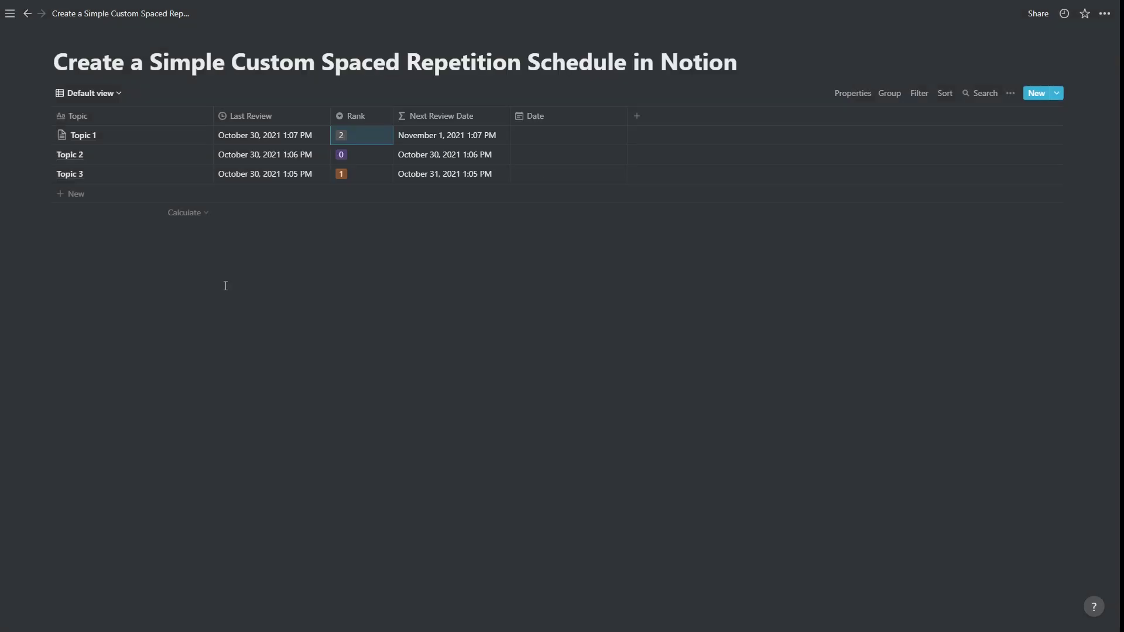